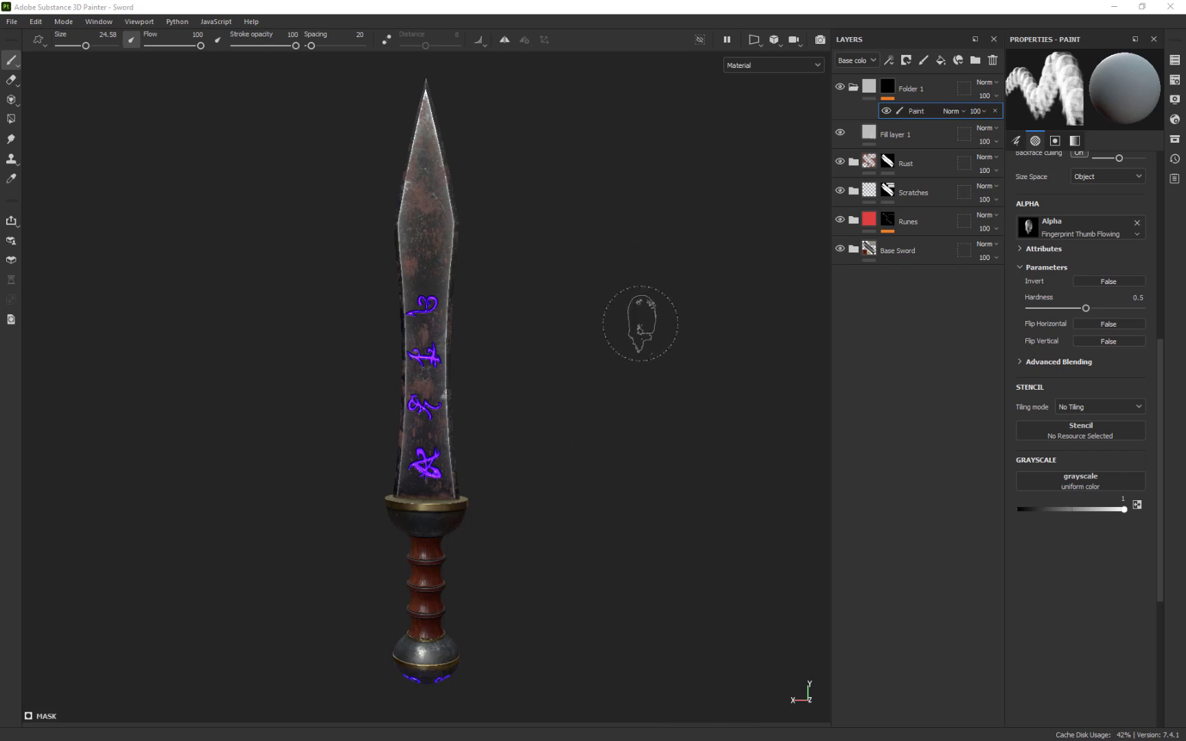
- Open the texture export settings and start choosing the output directory
mouse_move(574, 426)
left_mouse_down("alt")
mouse_move(603, 450)
mouse_move(534, 431)
left_mouse_up("alt")
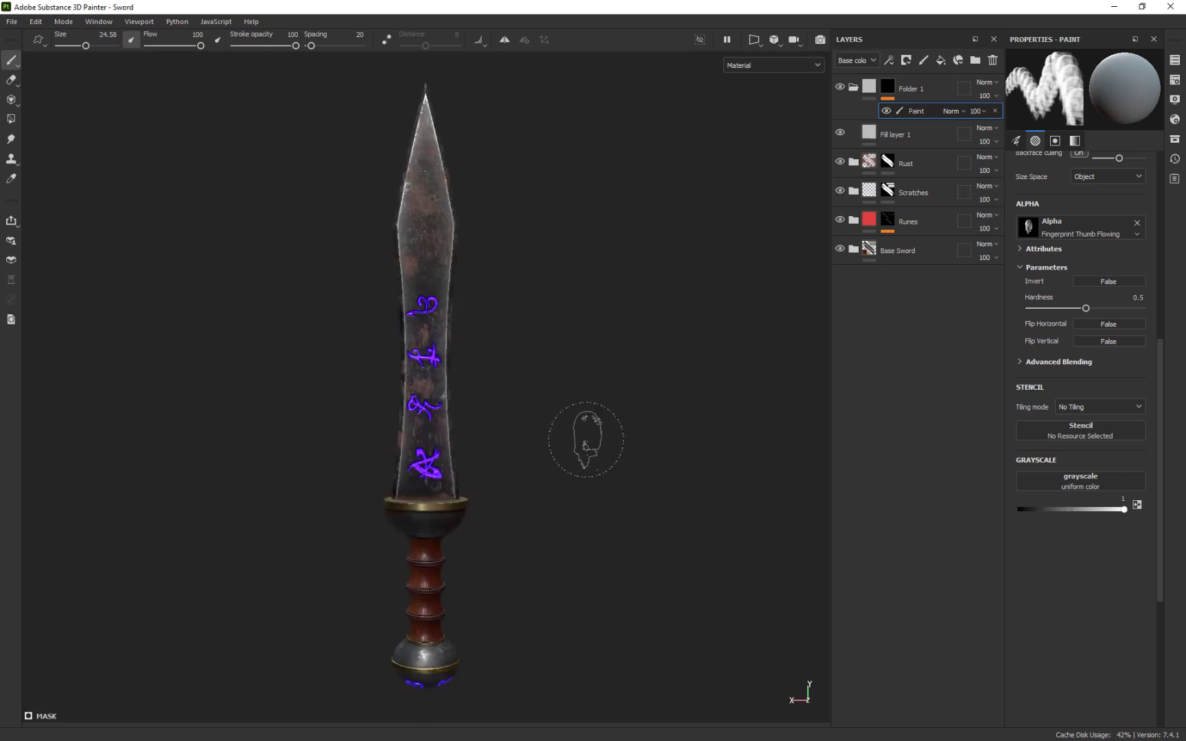
left_click(11, 21)
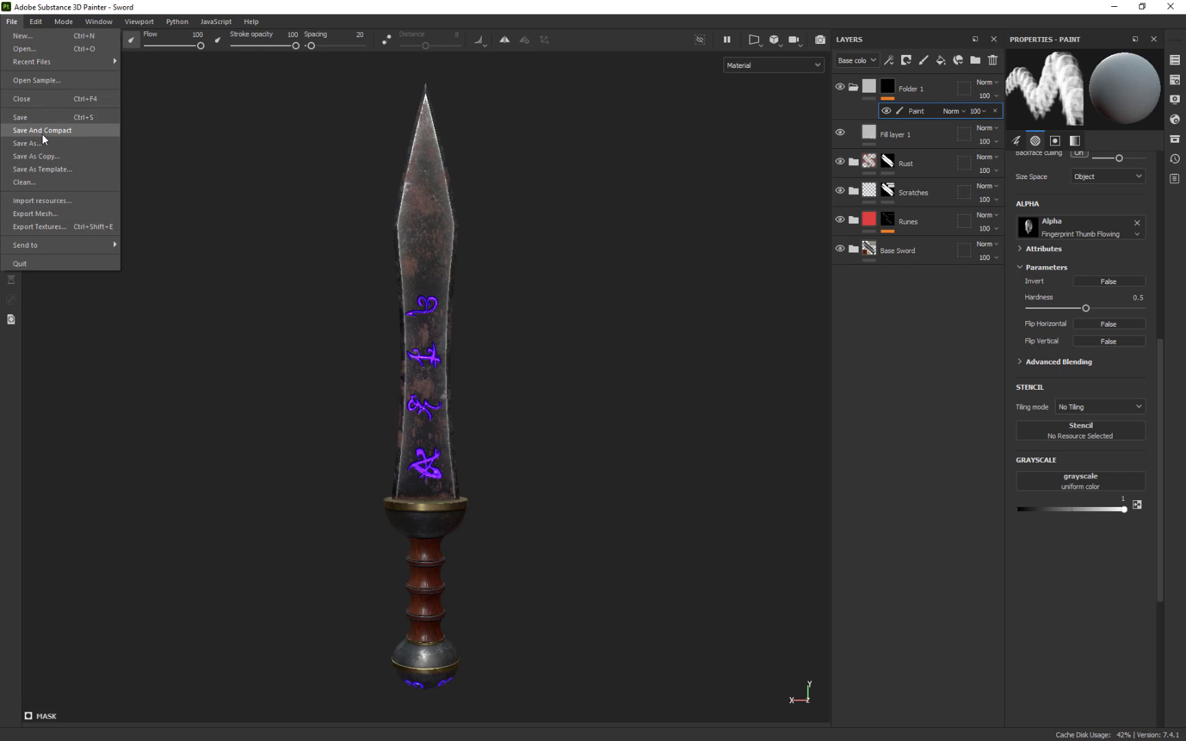
left_click(48, 228)
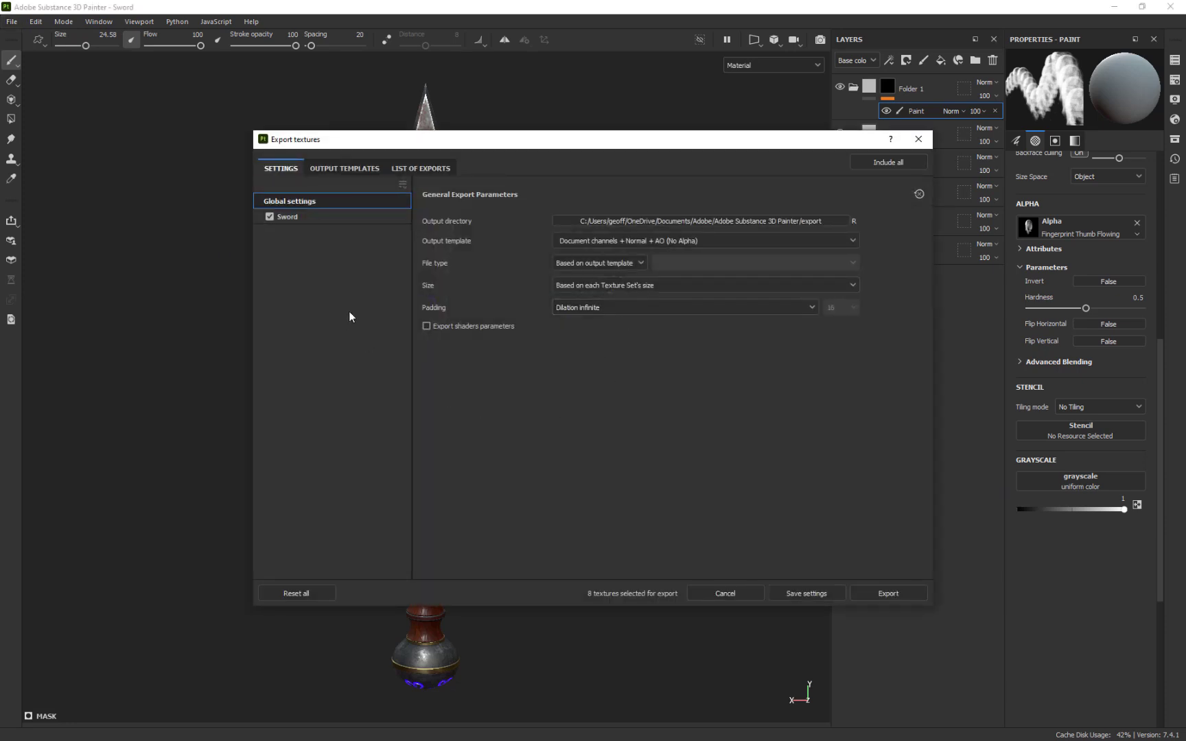
left_click(826, 220)
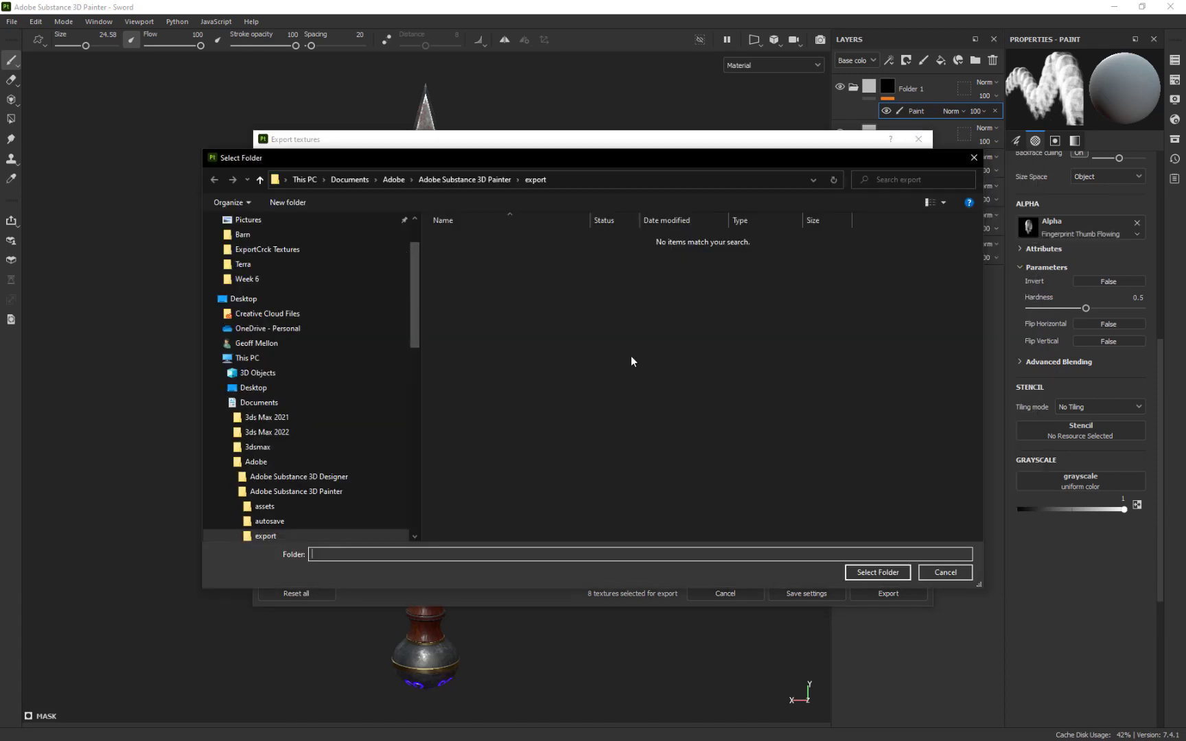
double_click(642, 339)
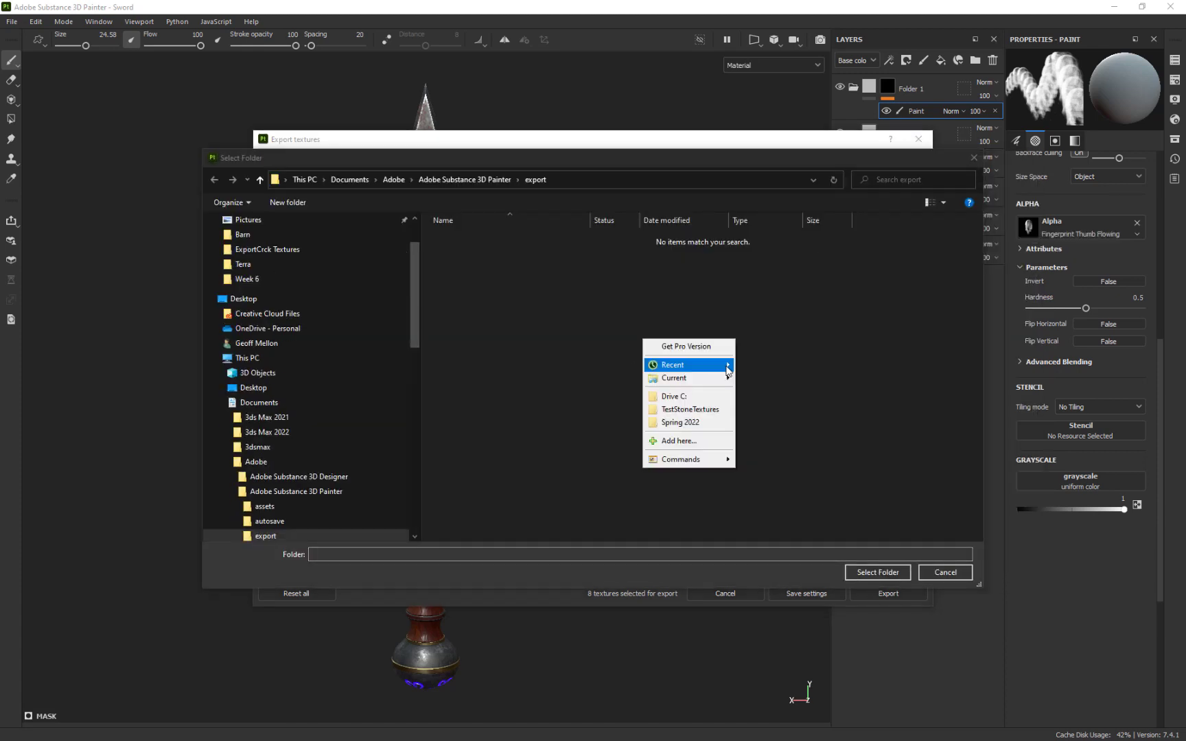
mouse_move(727, 371)
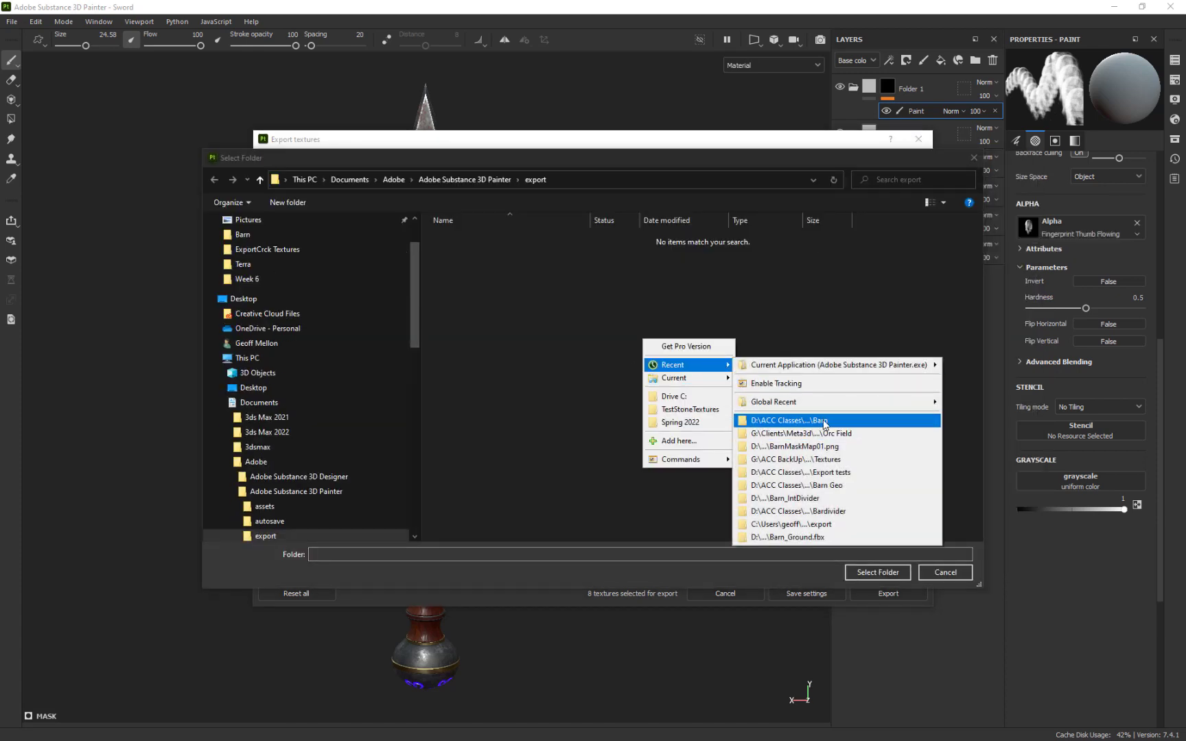
left_click(513, 376)
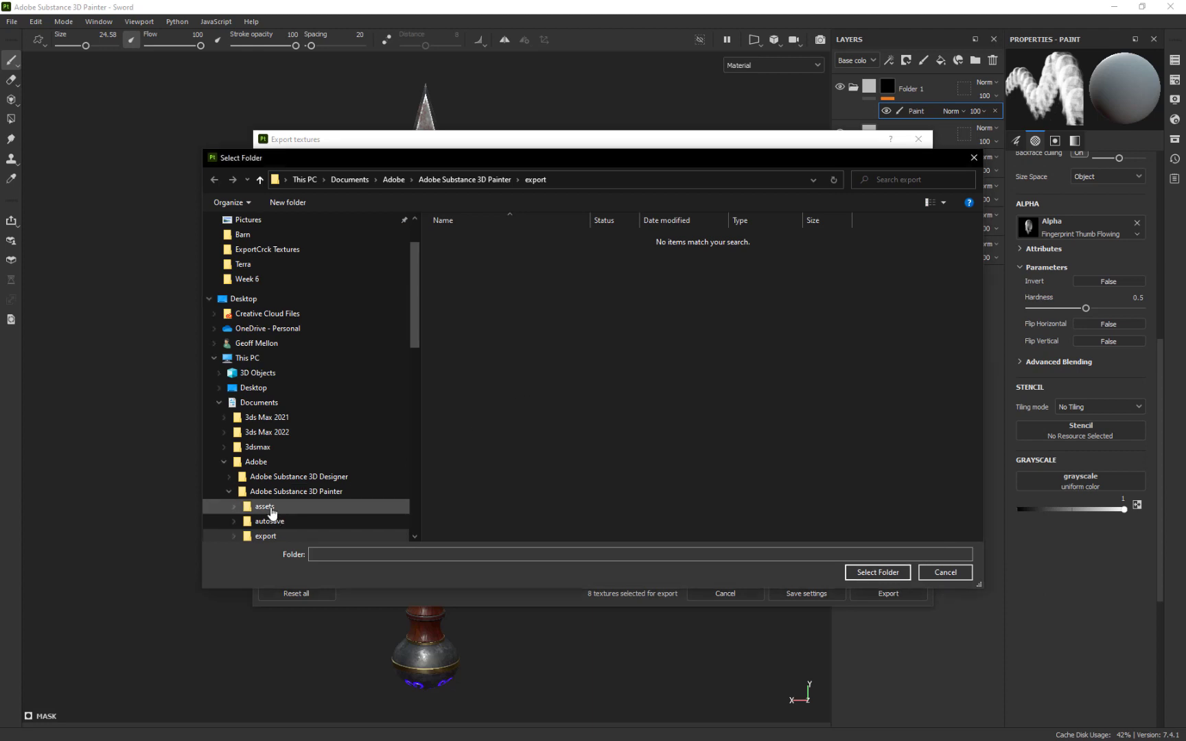
- Browse to the folder D:/ACC Classes/Spring 2022/3dmr1/Week 6 for the export output
left_click(220, 402)
scroll(252, 442, "down", 2)
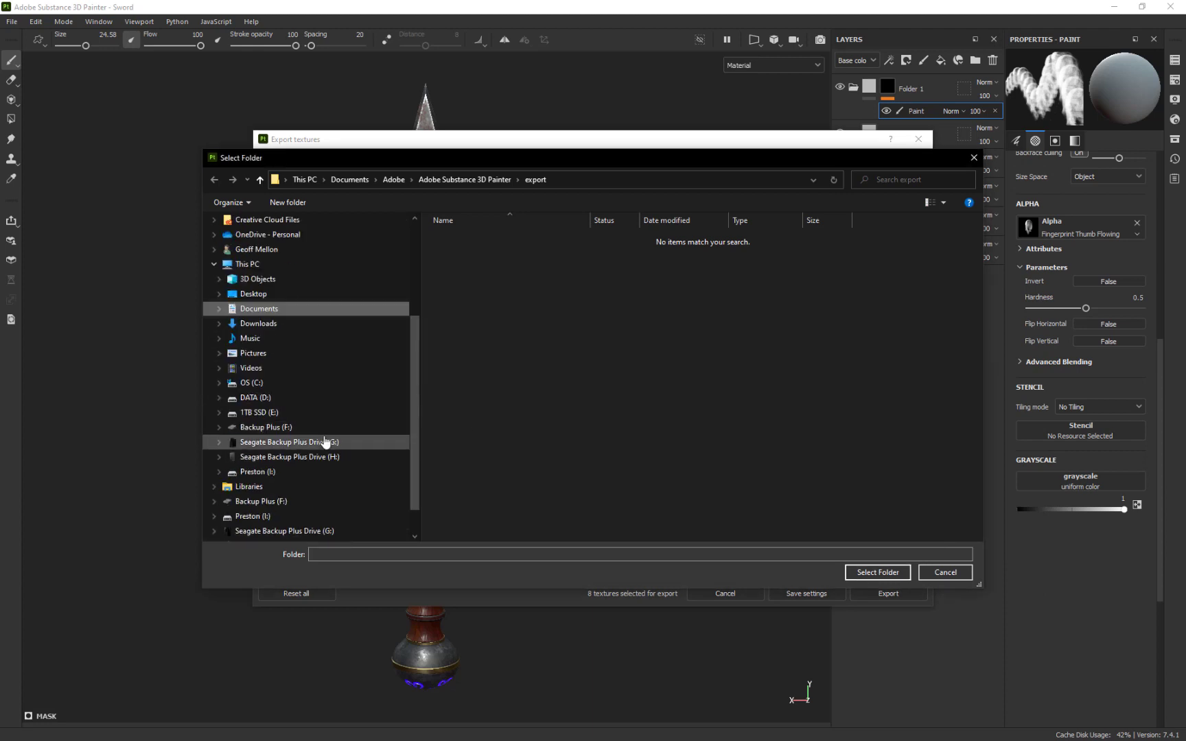
left_click(257, 397)
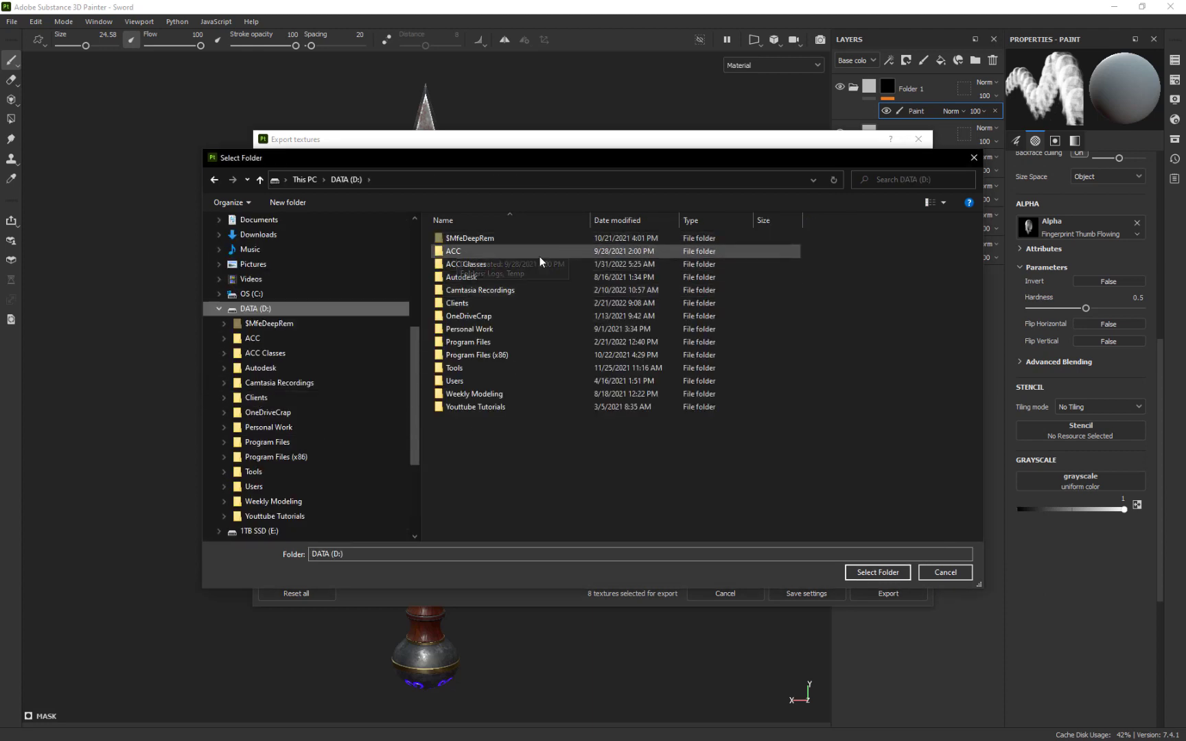
double_click(494, 265)
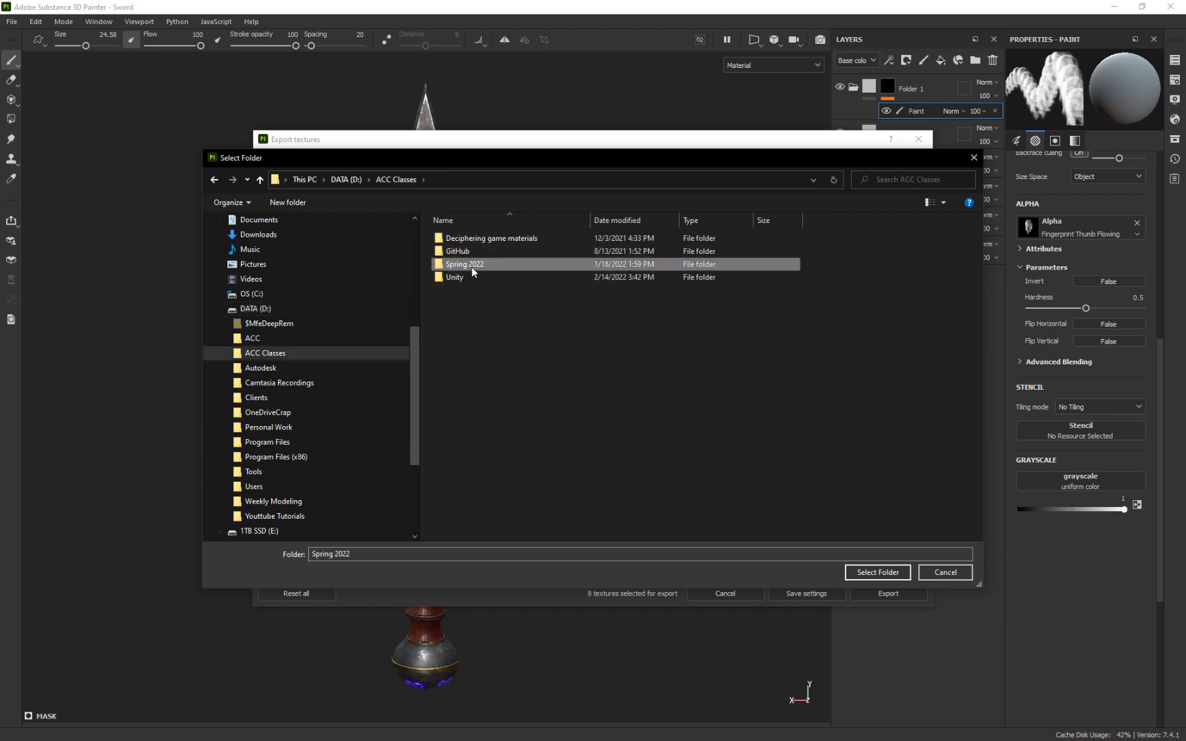
double_click(472, 267)
left_click(457, 251)
double_click(456, 238)
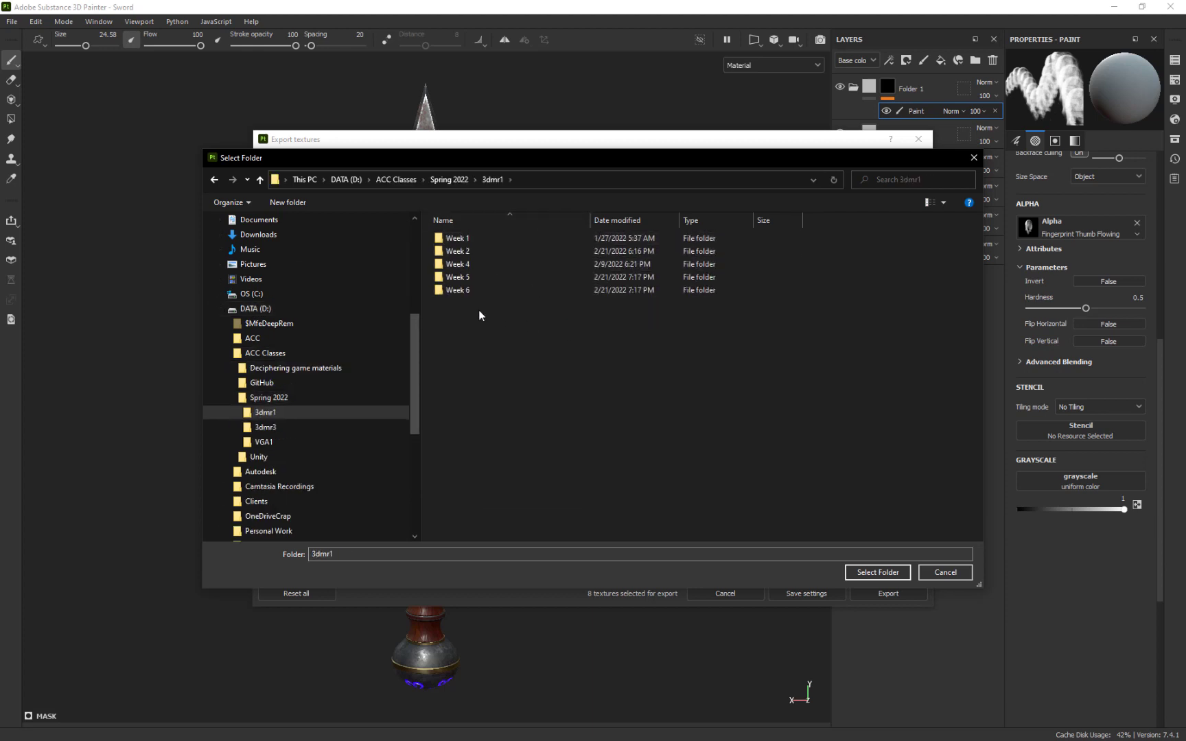
left_click(457, 290)
double_click(457, 293)
- Create a folder named Textures inside Week 6 and select it as the output directory
right_click(611, 355)
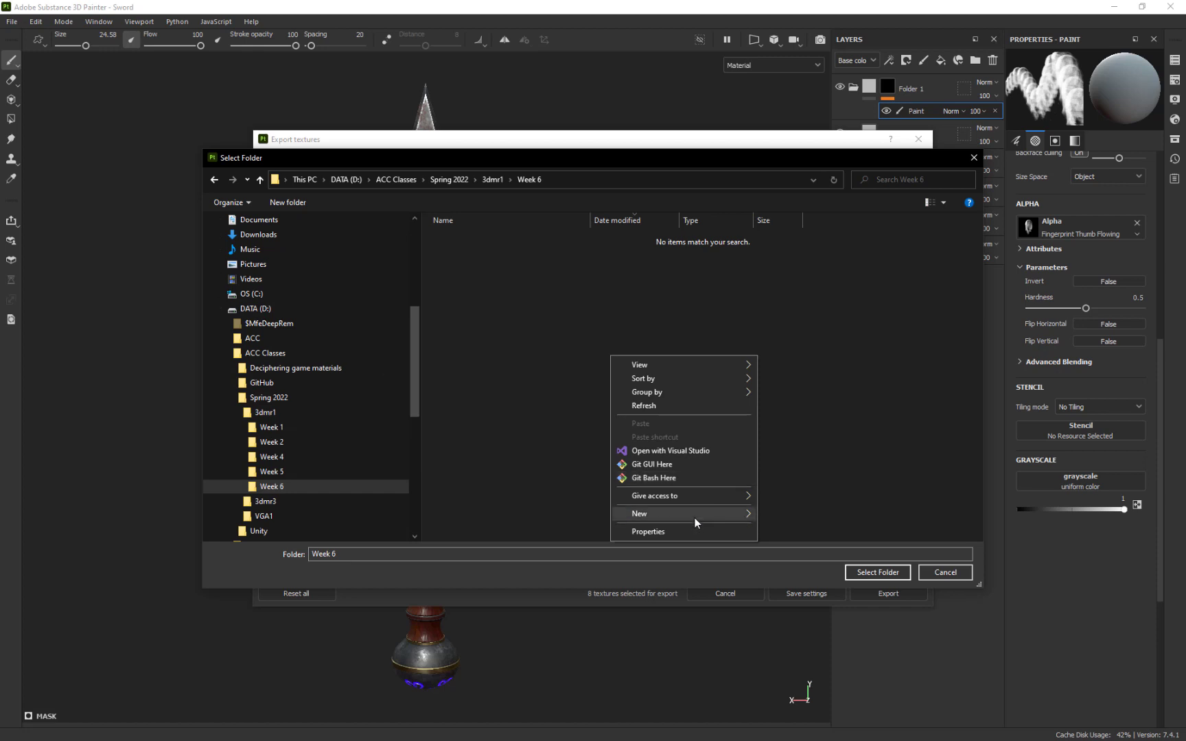
mouse_move(696, 517)
left_click(803, 515)
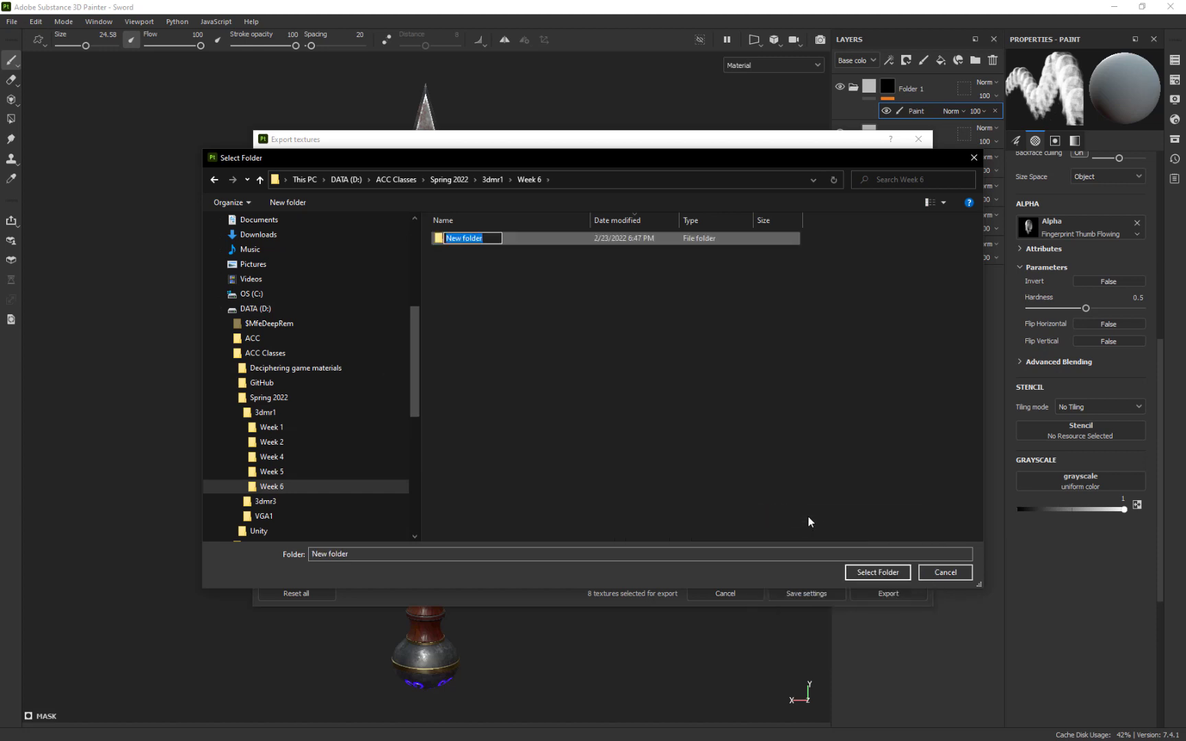
type("Textures")
key("Return")
double_click(455, 238)
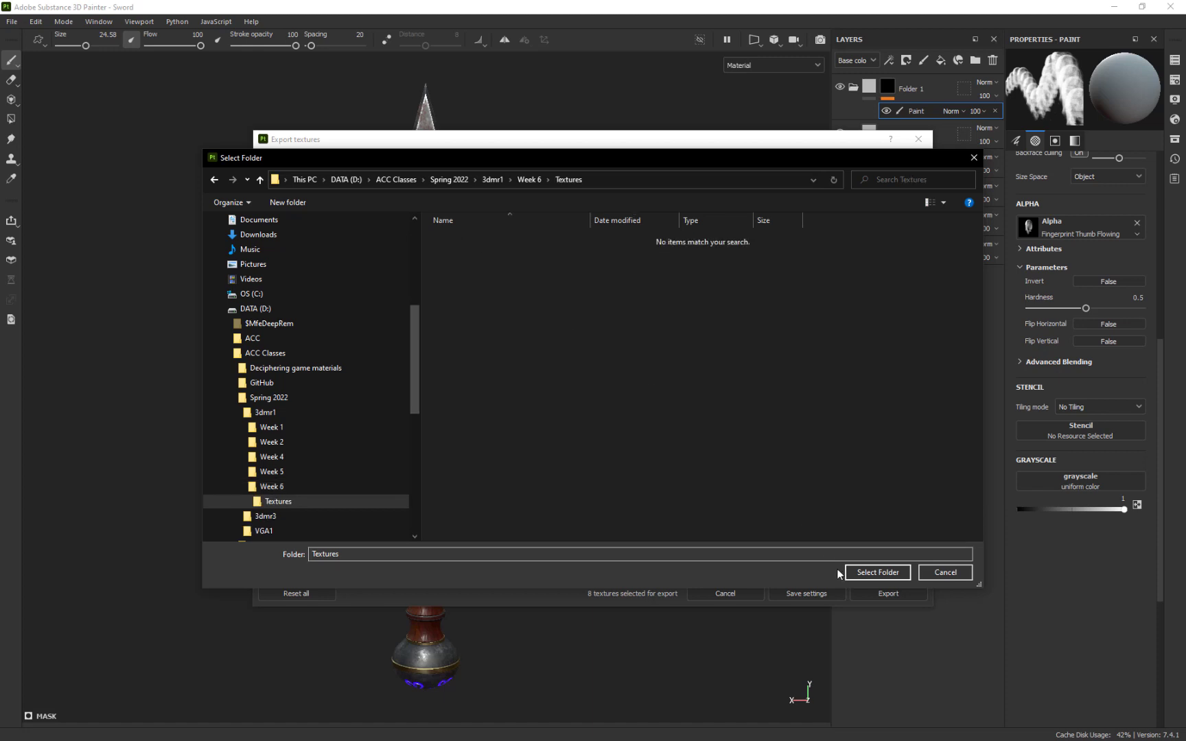
left_click(878, 573)
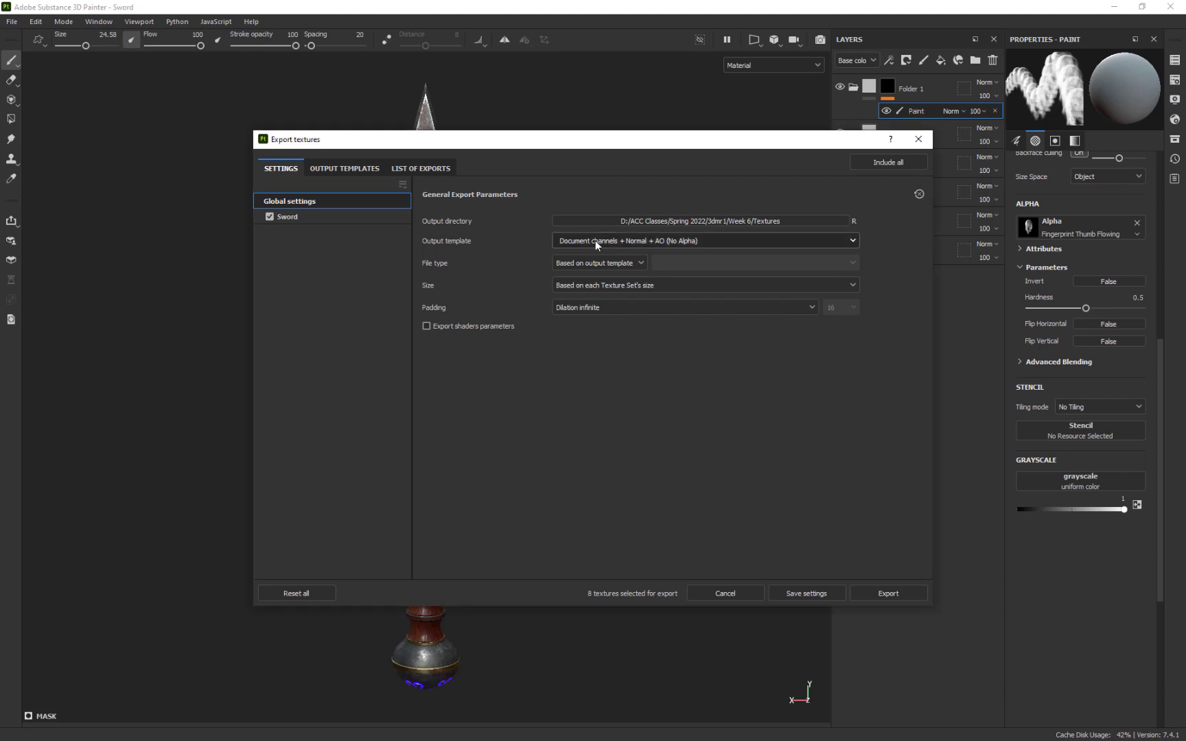
- Review the Sword texture set's output maps and set the global output template to Unity HD Render Pipeline (Metallic Standard)
left_click(293, 217)
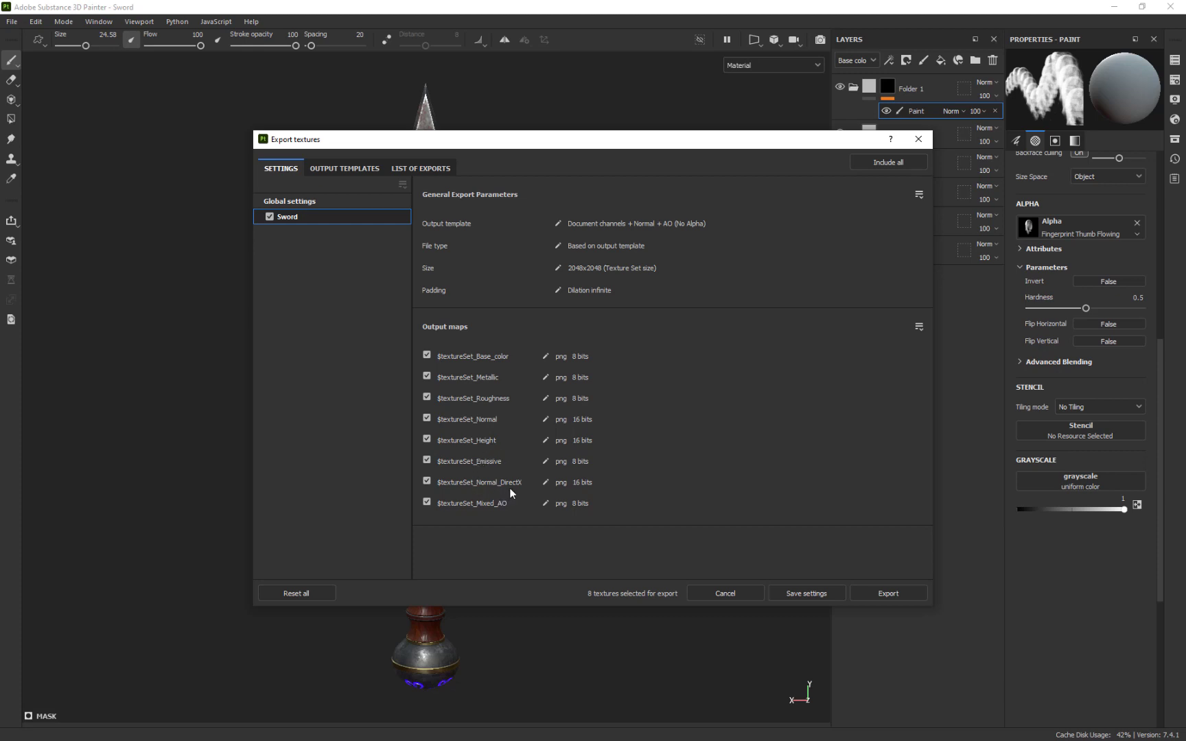
left_click(307, 200)
left_click(720, 241)
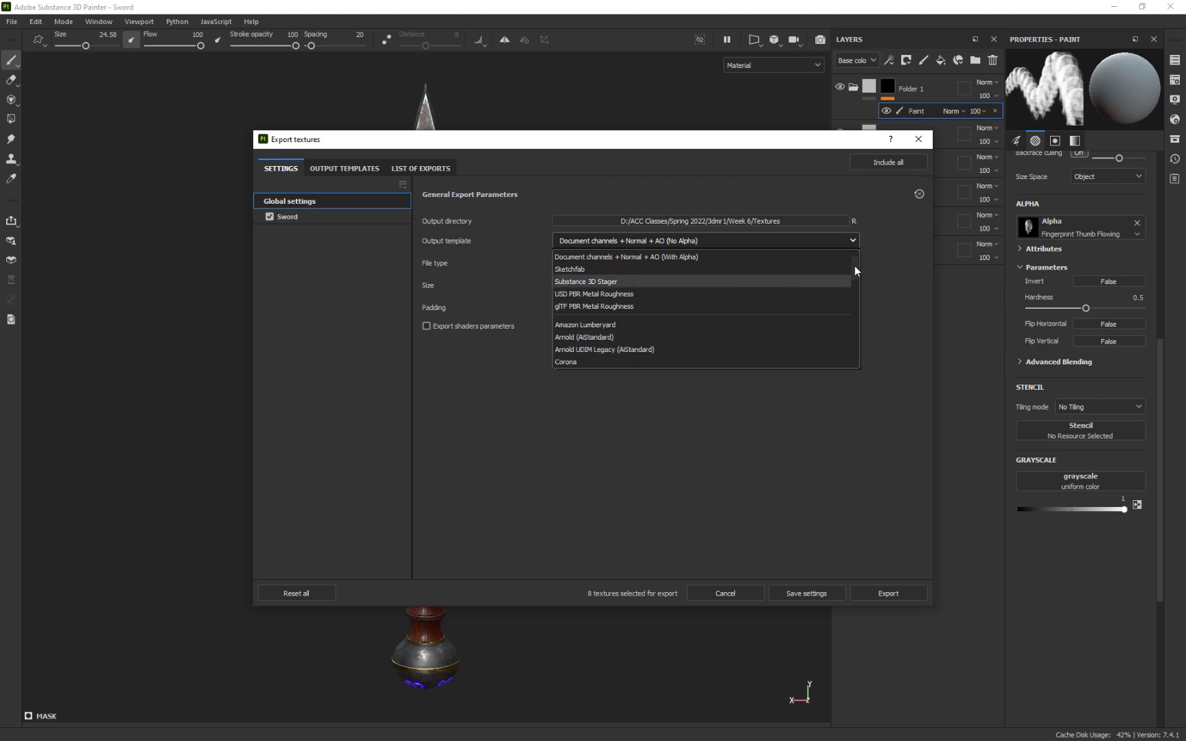
left_click_drag(854, 267, 854, 327)
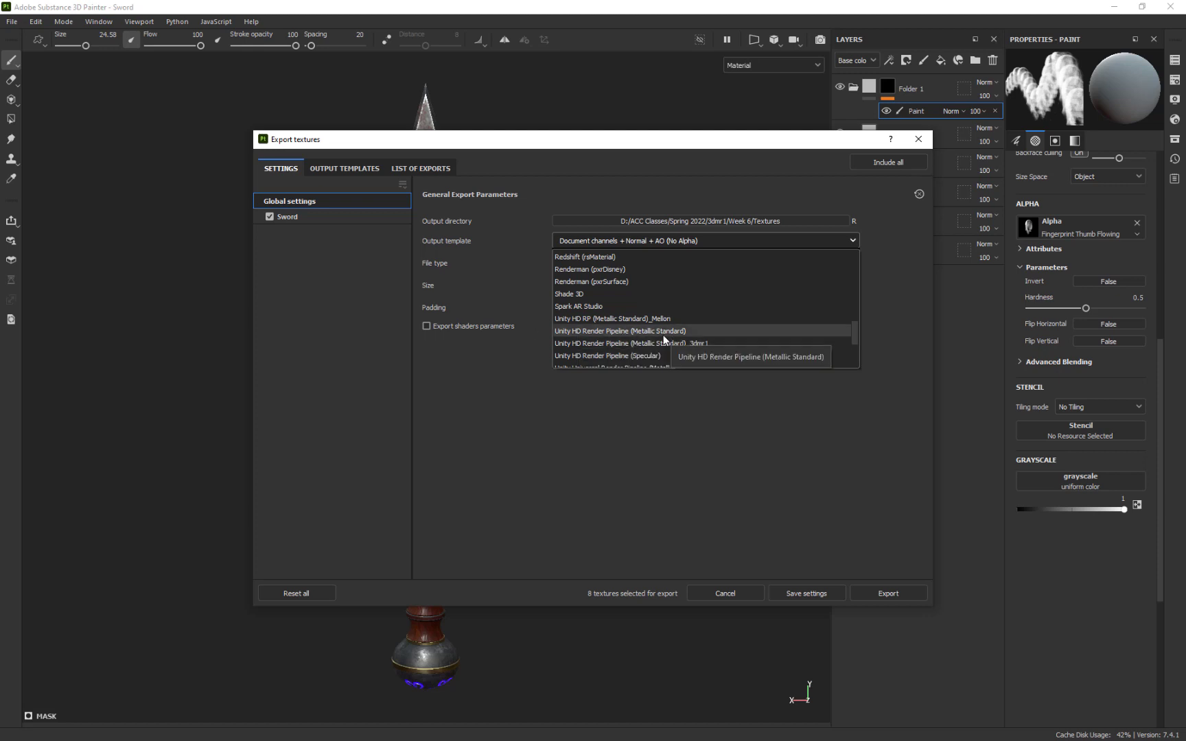
left_click(610, 332)
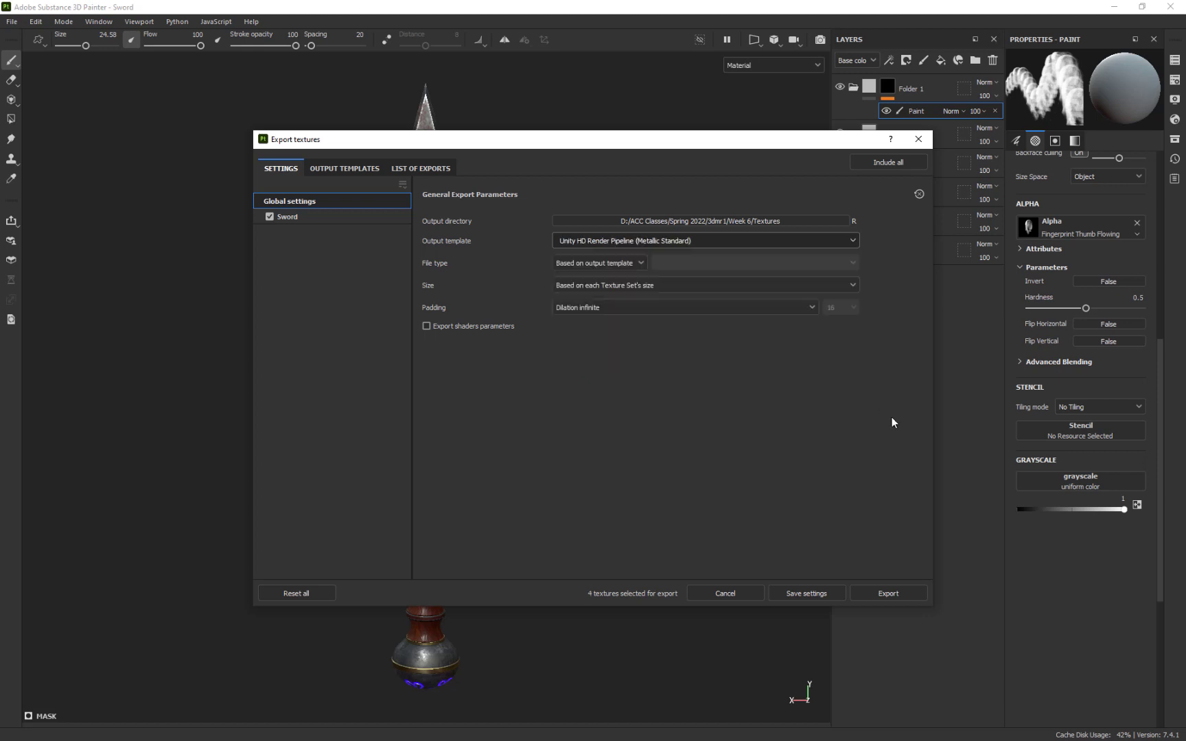
- Check the Sword texture set's output maps under the Unity template and save the export settings without exporting
left_click(321, 218)
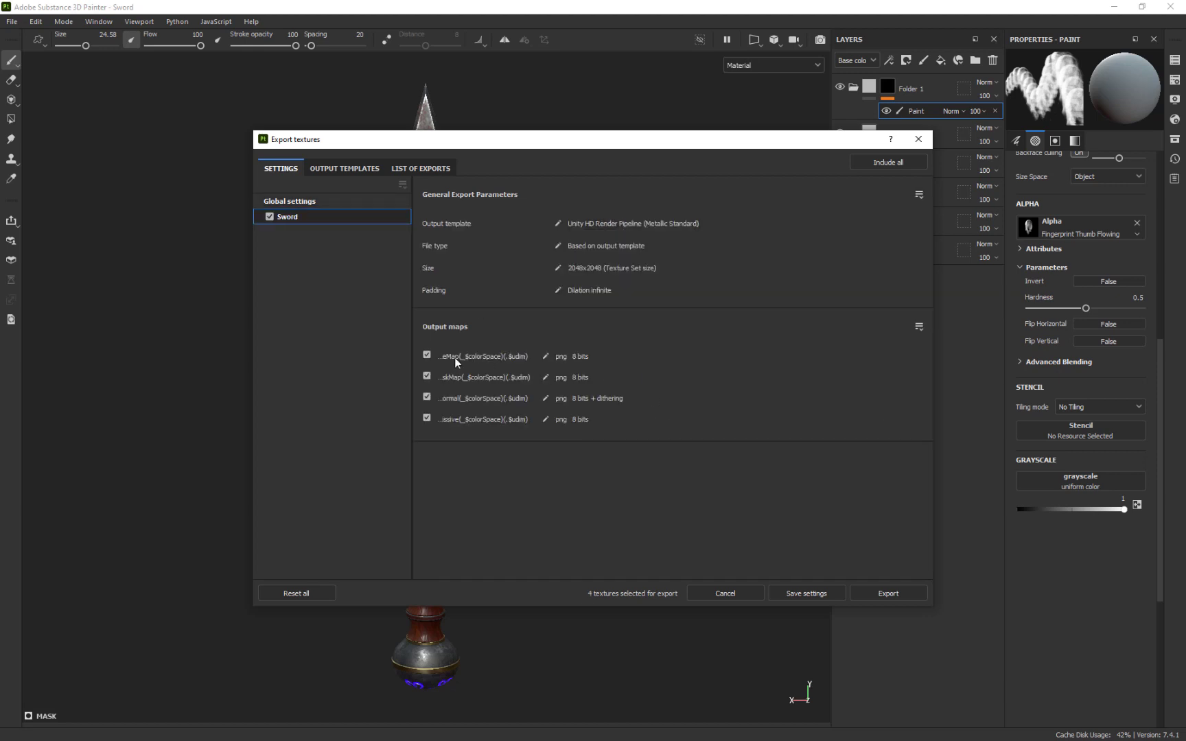
left_click_drag(411, 358, 358, 355)
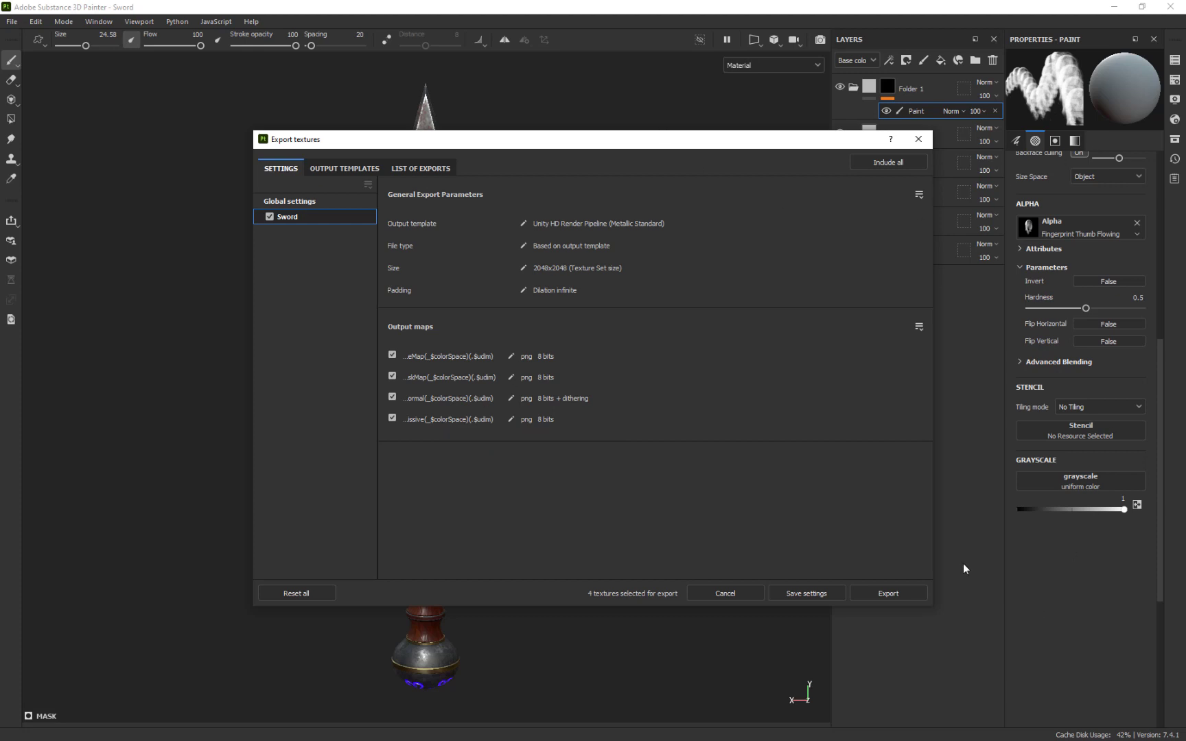
left_click(797, 592)
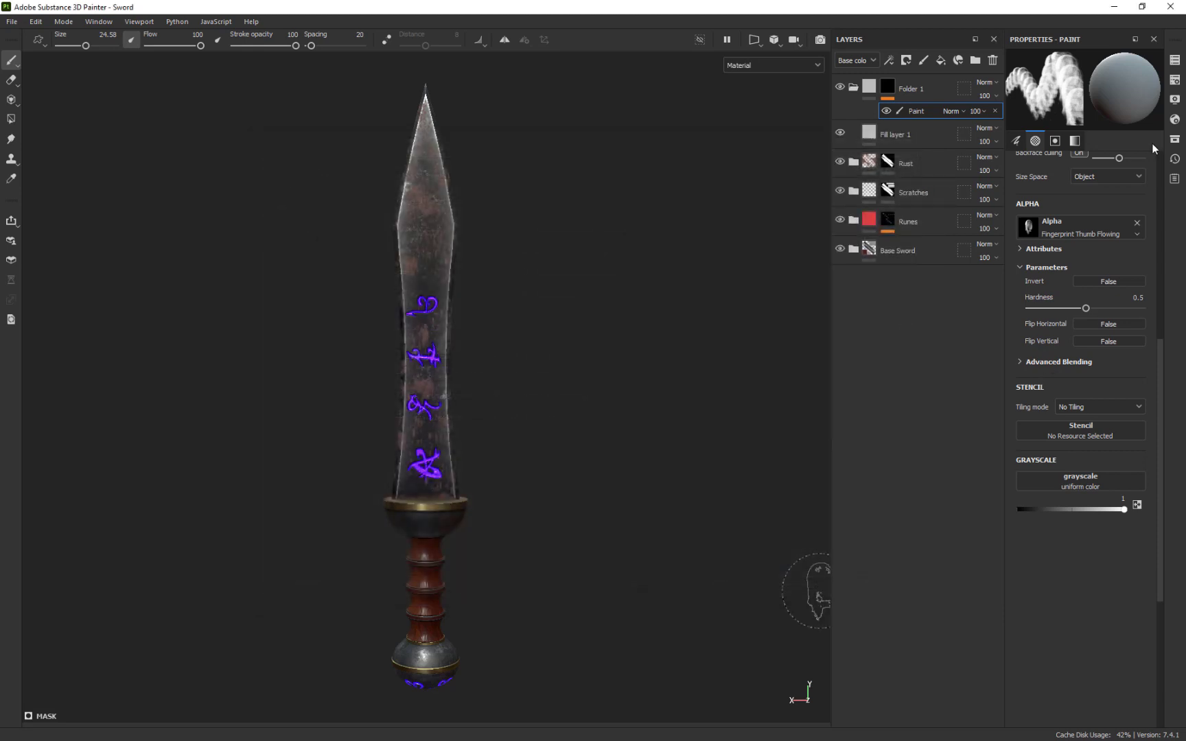
- Rename the Sword texture set to Gladius
left_click(1174, 63)
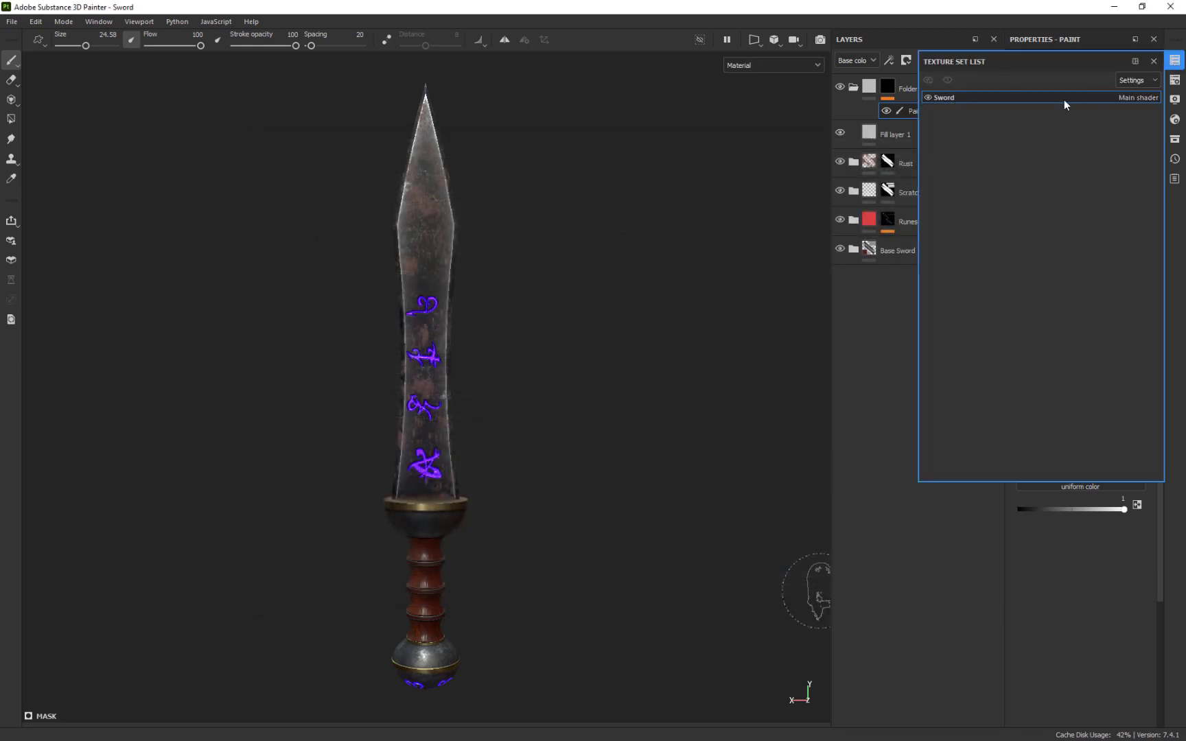
double_click(958, 98)
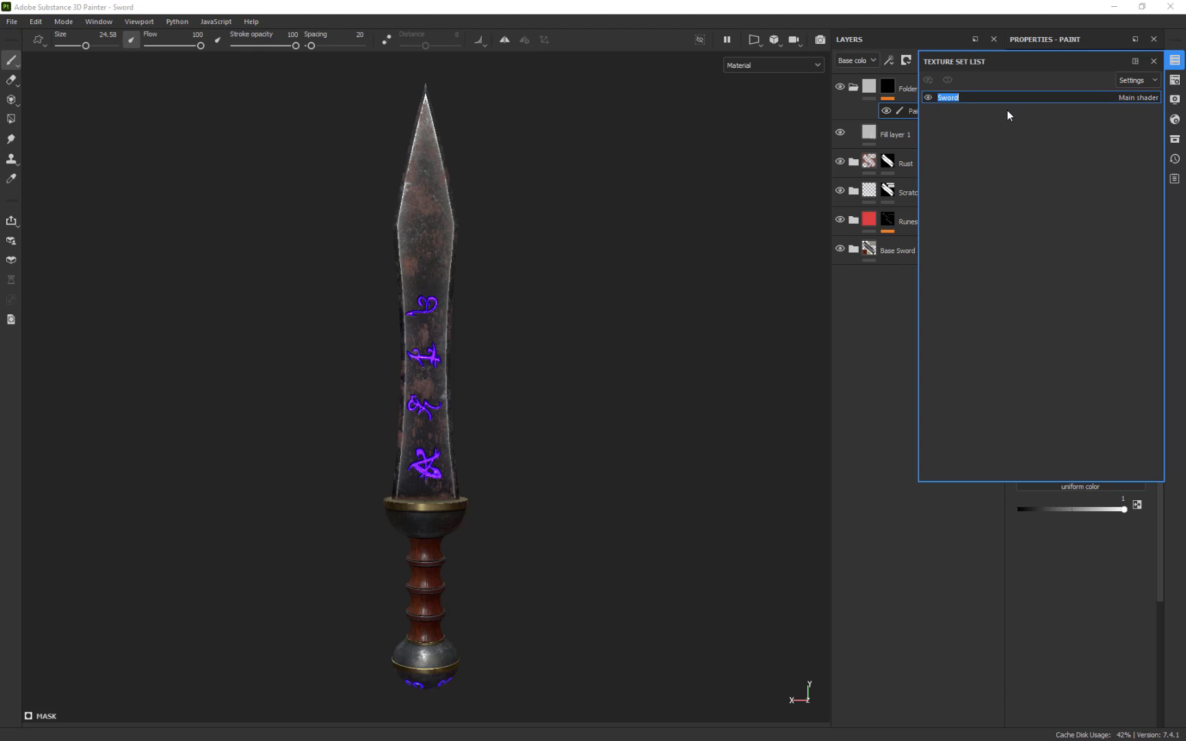
type("Gladius")
key("Return")
left_click(1154, 61)
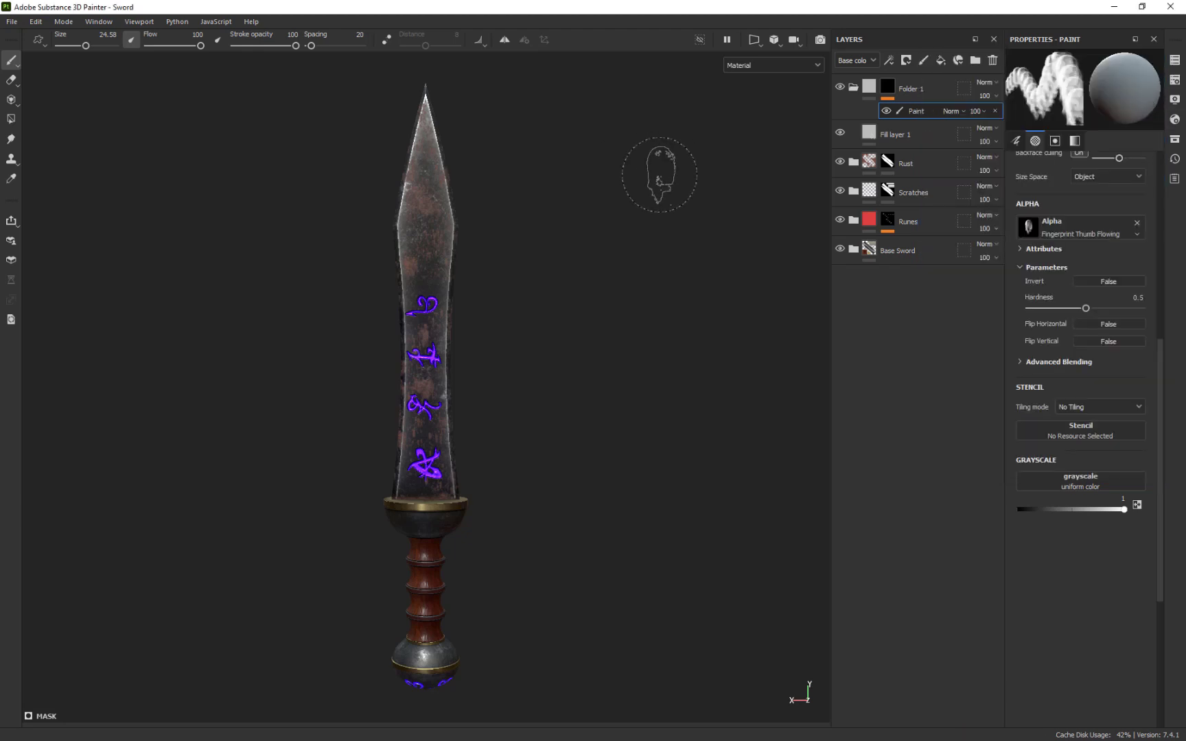
- Reopen the texture export settings and duplicate the Unity HD Render Pipeline (Metallic Standard) output template
key("ctrl+shift+e")
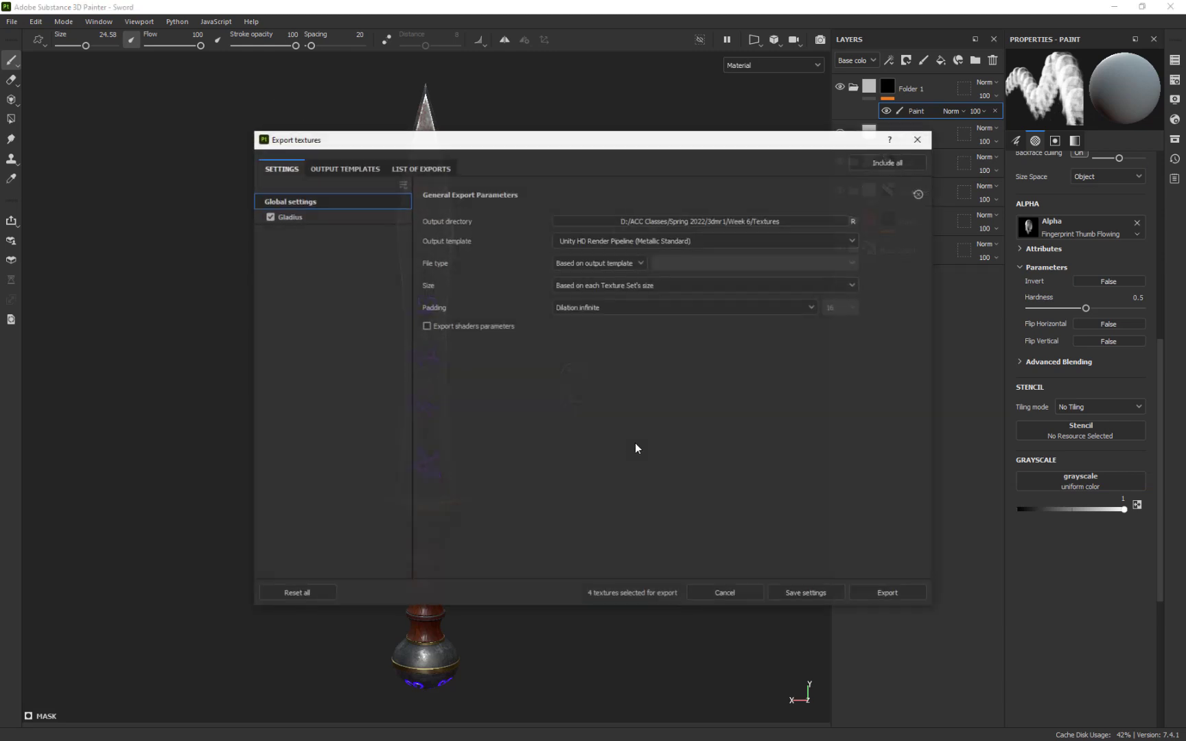
left_click(323, 218)
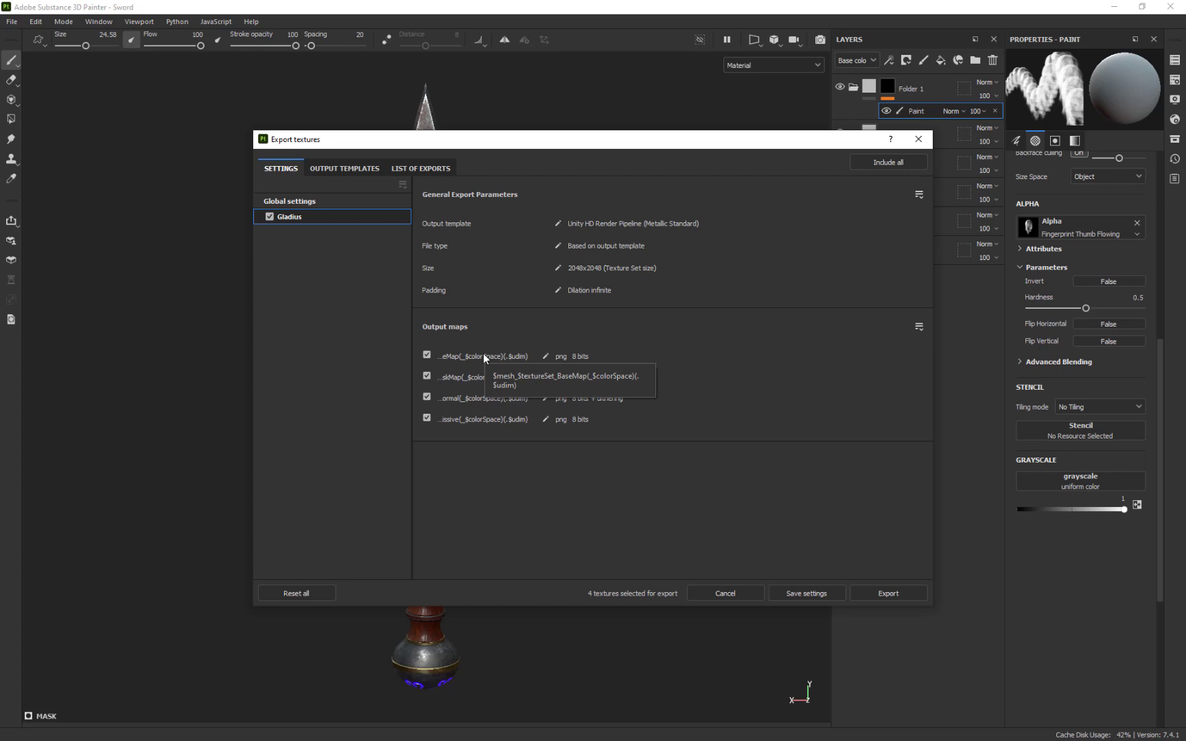
left_click(332, 169)
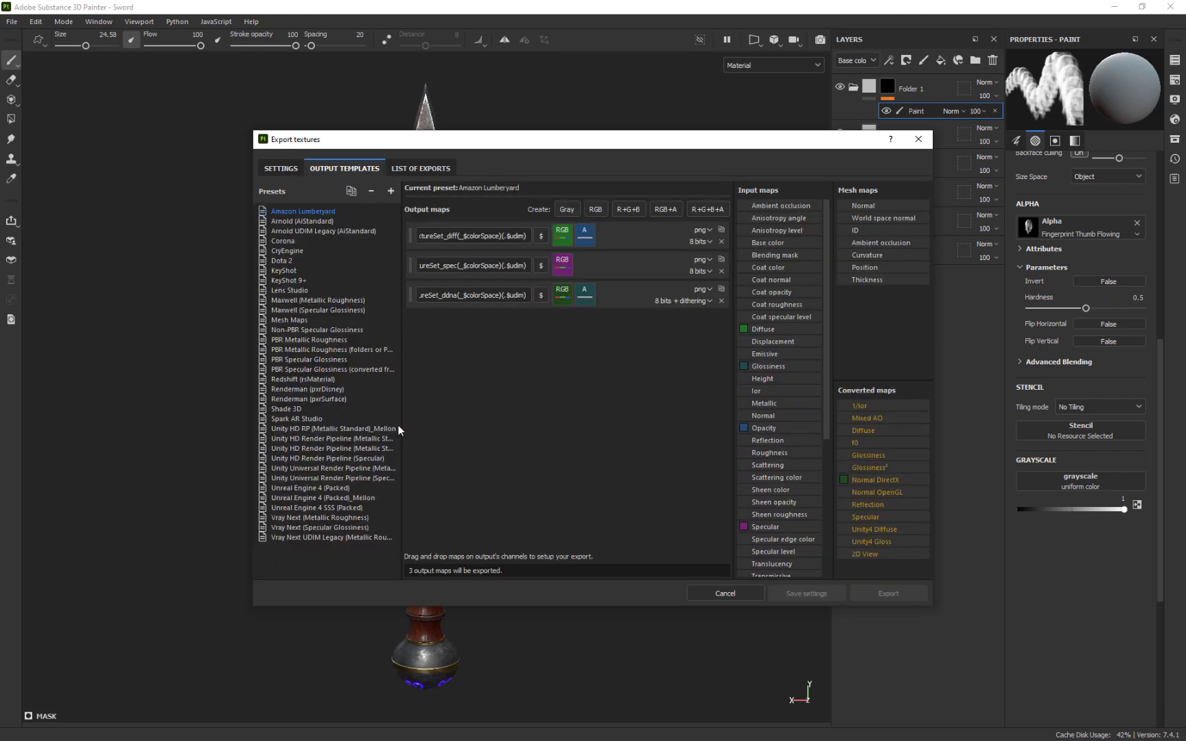
left_click_drag(399, 423, 440, 423)
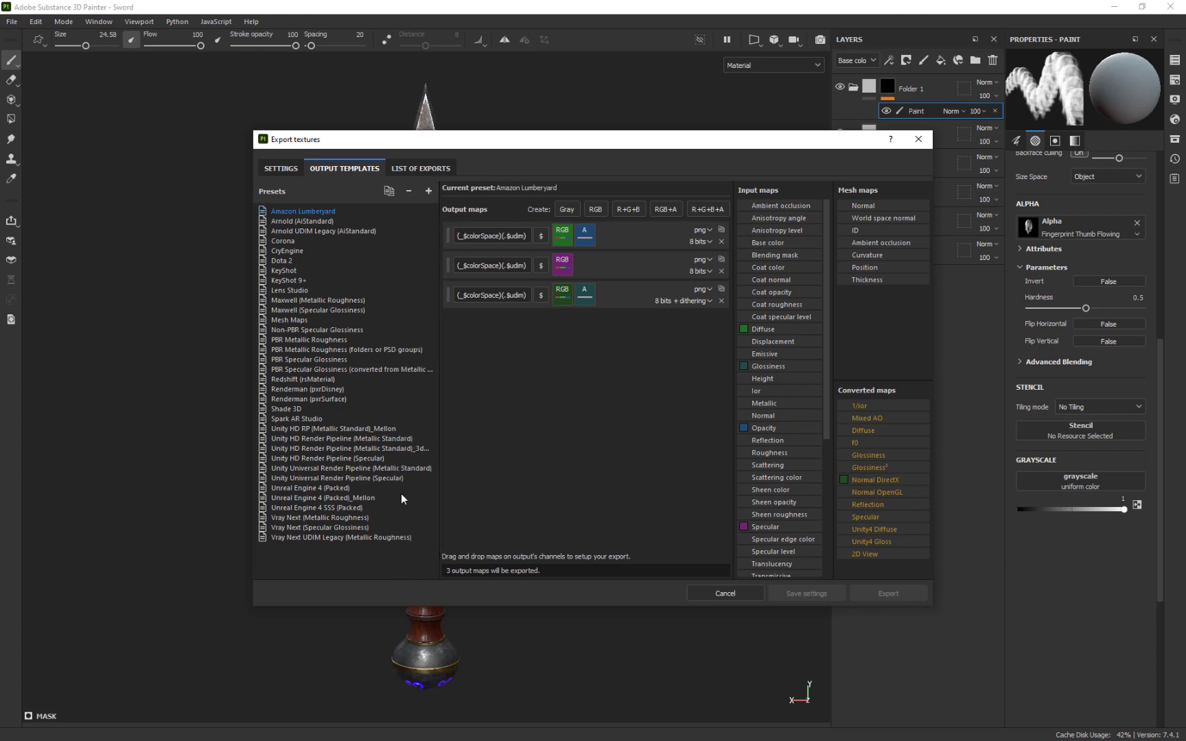
left_click(348, 439)
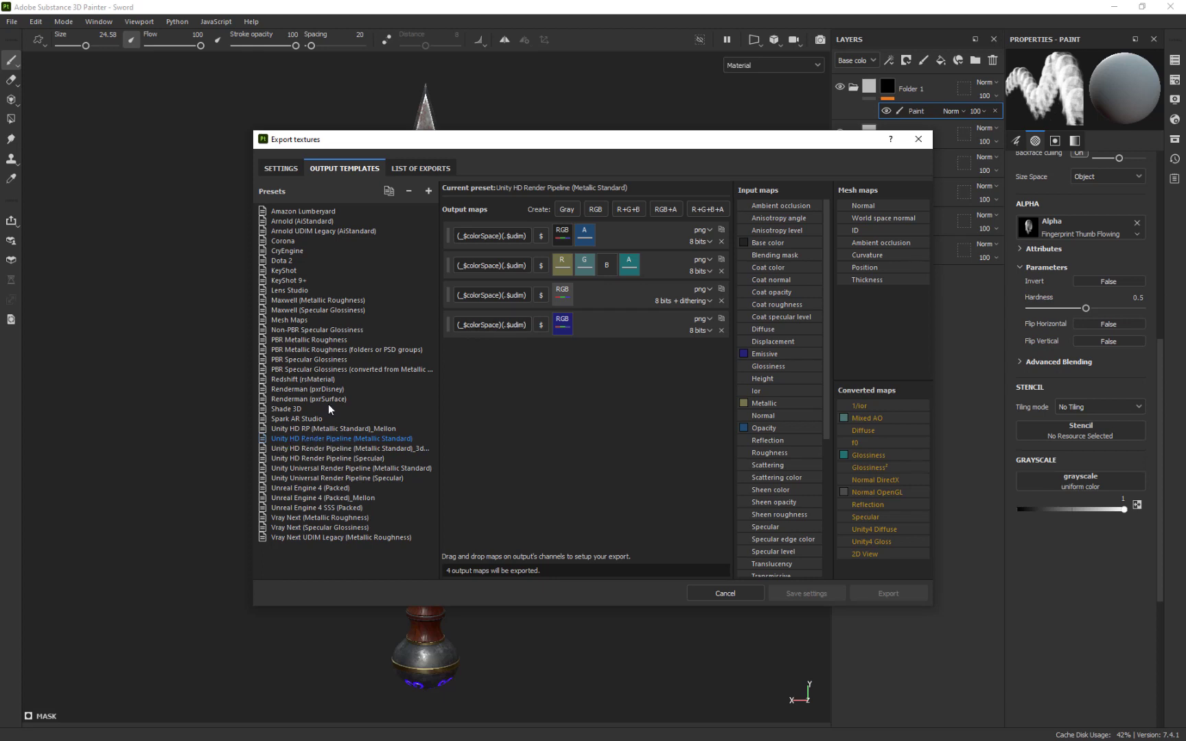
left_click(389, 191)
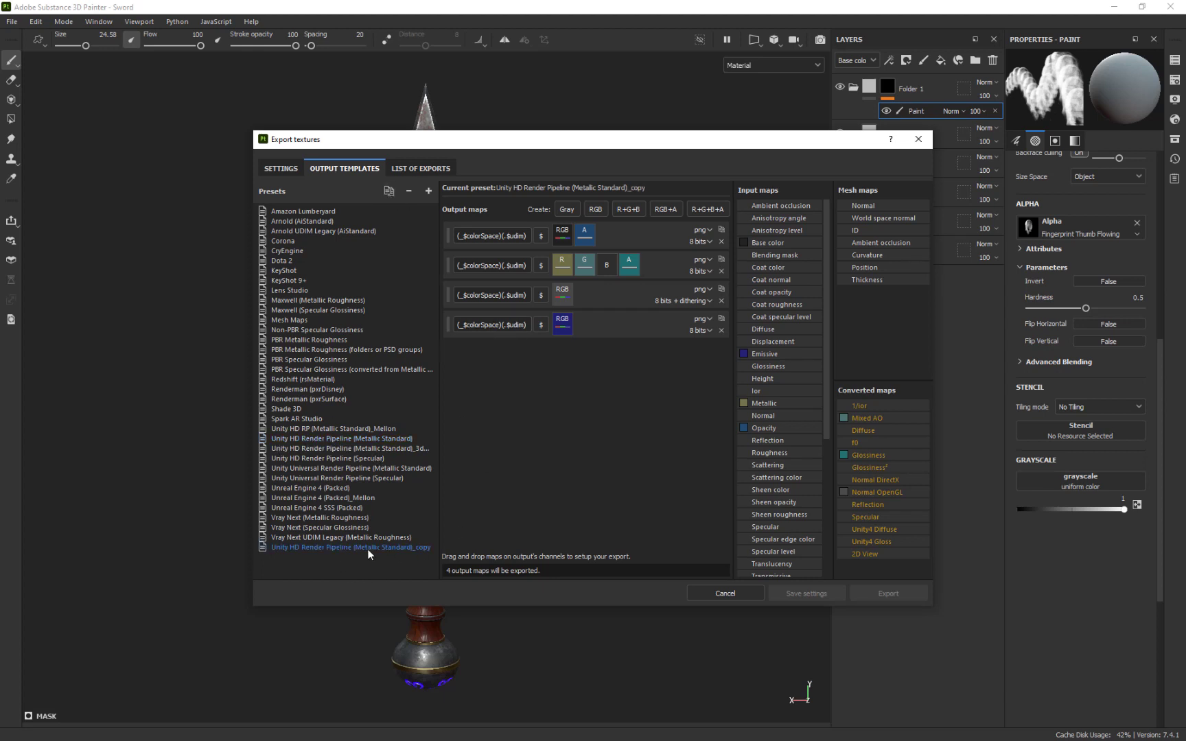
- Rename the duplicated output template to Unity HD Render Pipeline (Metallic Standard)_Crap
double_click(420, 546)
left_click_drag(417, 547, 450, 535)
type("3")
type("Crap")
key("Return")
- Remove the $mesh_ prefix from the BaseMap, MaskMap, Normal and Emissive output map names, and return to the export settings
left_click(462, 237)
left_click_drag(470, 234, 423, 236)
key("BackSpace")
key("Tab")
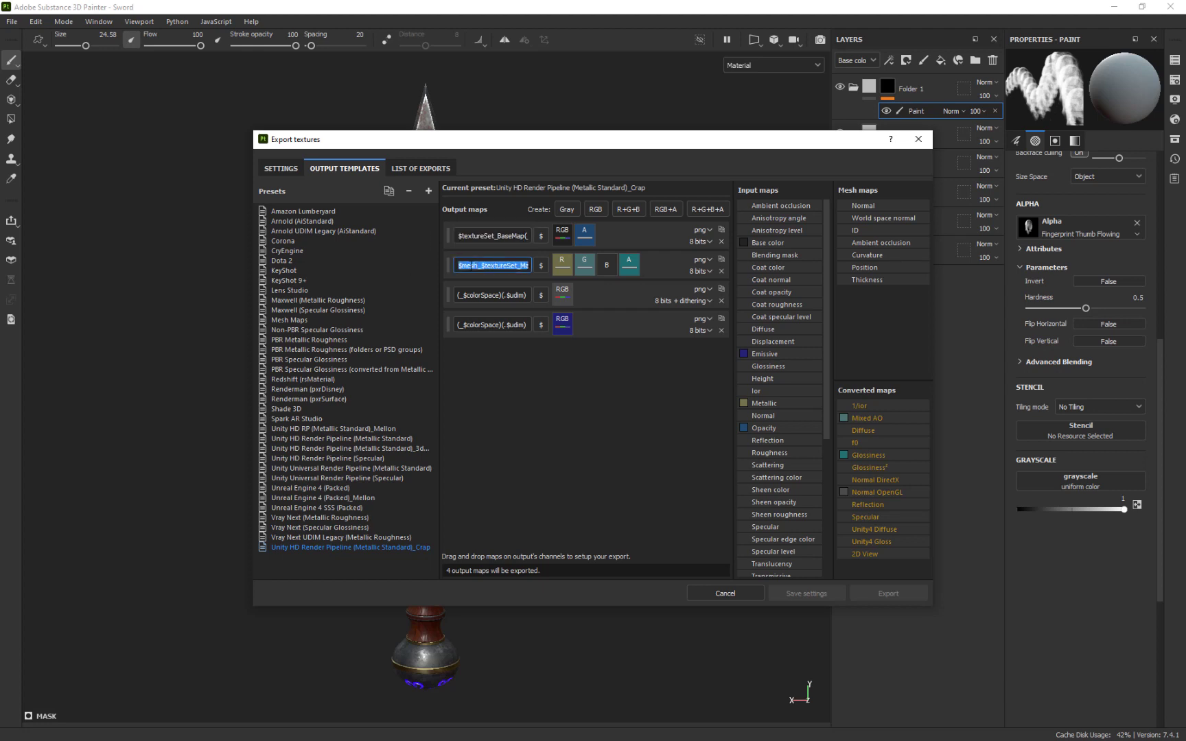
left_click_drag(479, 265, 412, 268)
key("Tab")
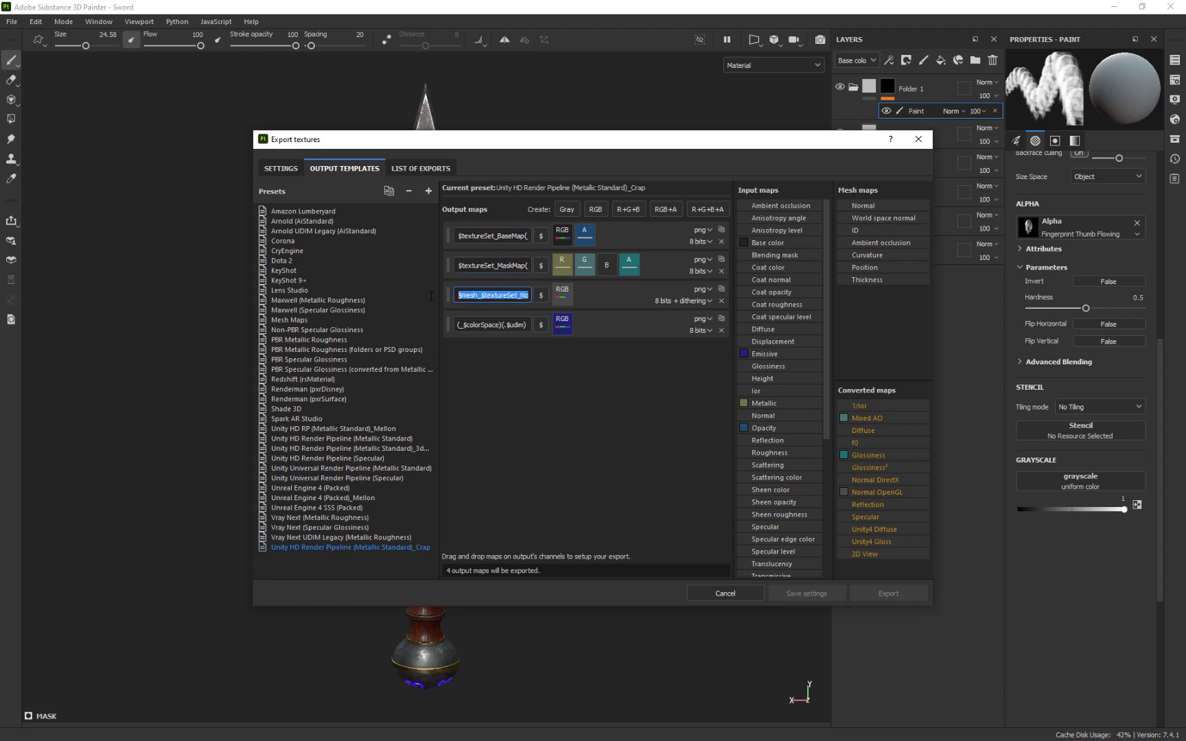
left_click_drag(479, 296, 390, 336)
key("BackSpace")
key("Tab")
left_click_drag(481, 327, 377, 324)
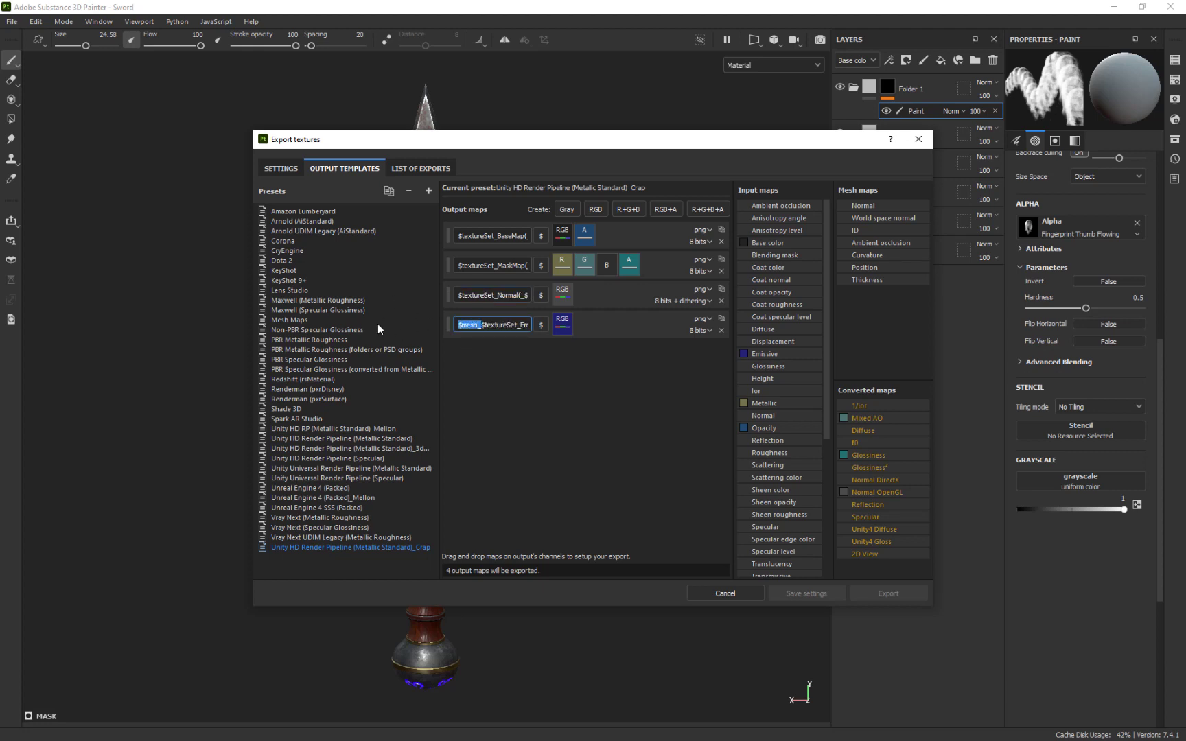
key("BackSpace")
left_click(288, 169)
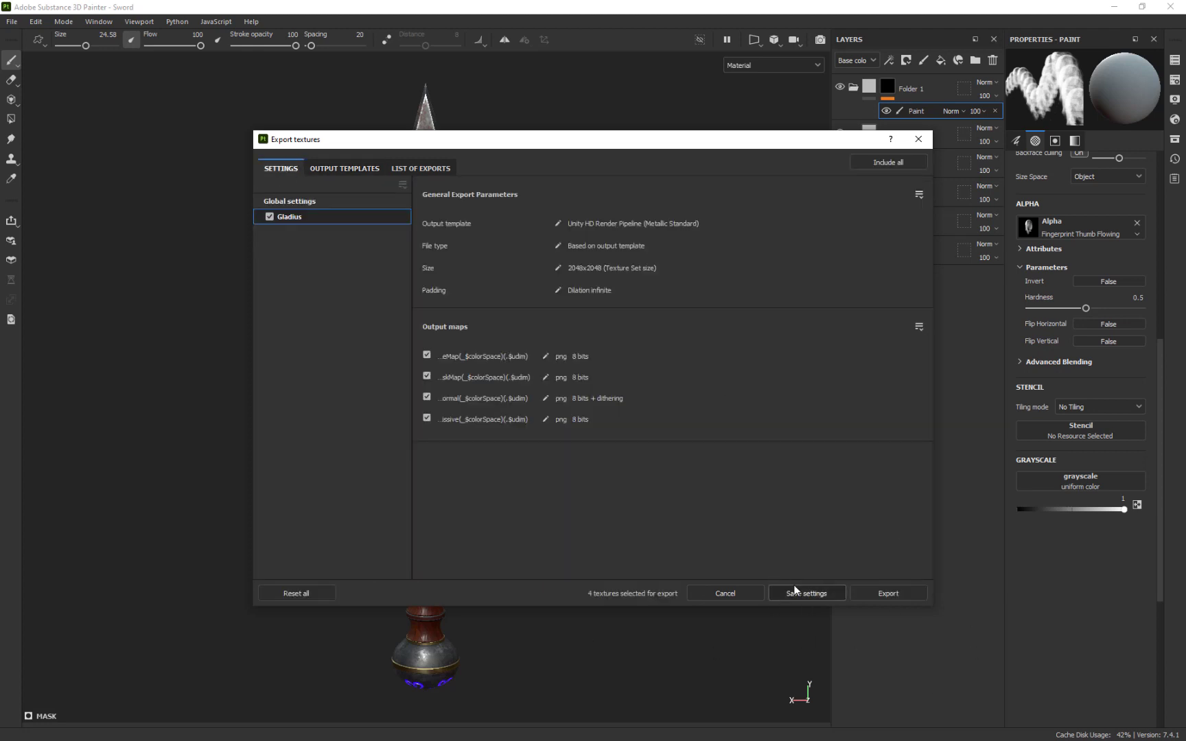
- Set the global output template to Unity HD Render Pipeline (Metallic Standard)_Crap, check the Gladius output maps, and save the export settings
left_click(300, 203)
left_click(704, 240)
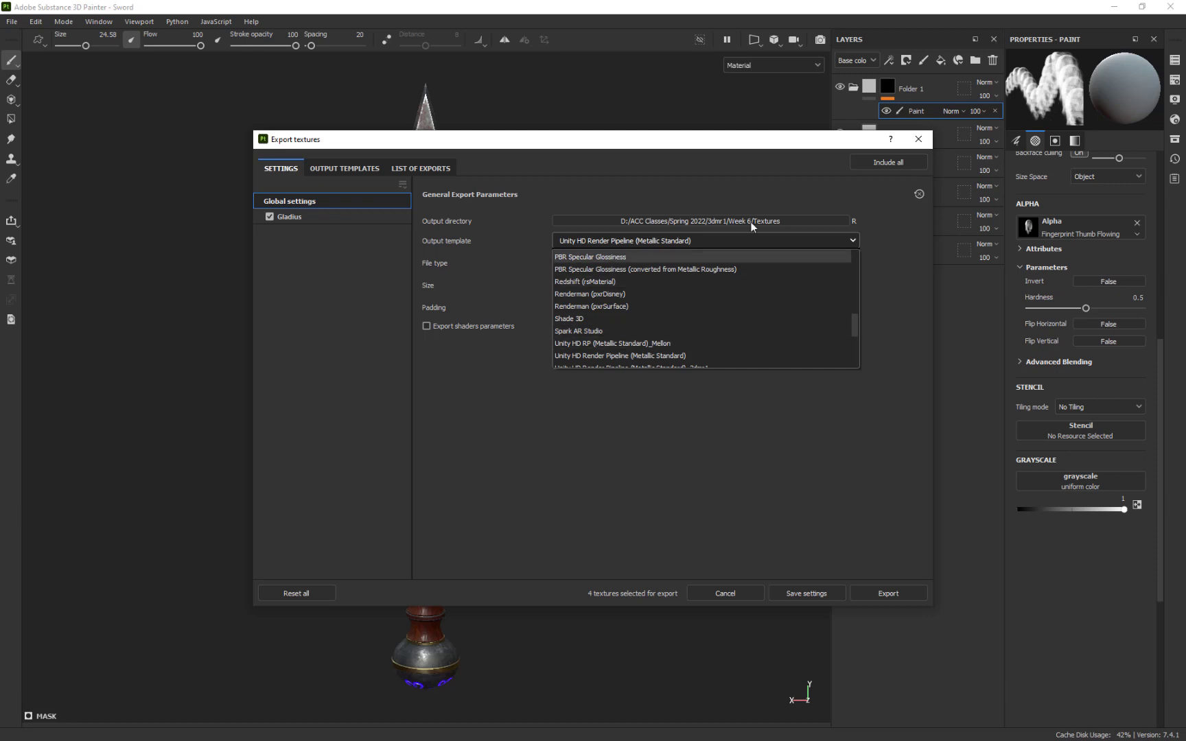
scroll(597, 355, "down", 2)
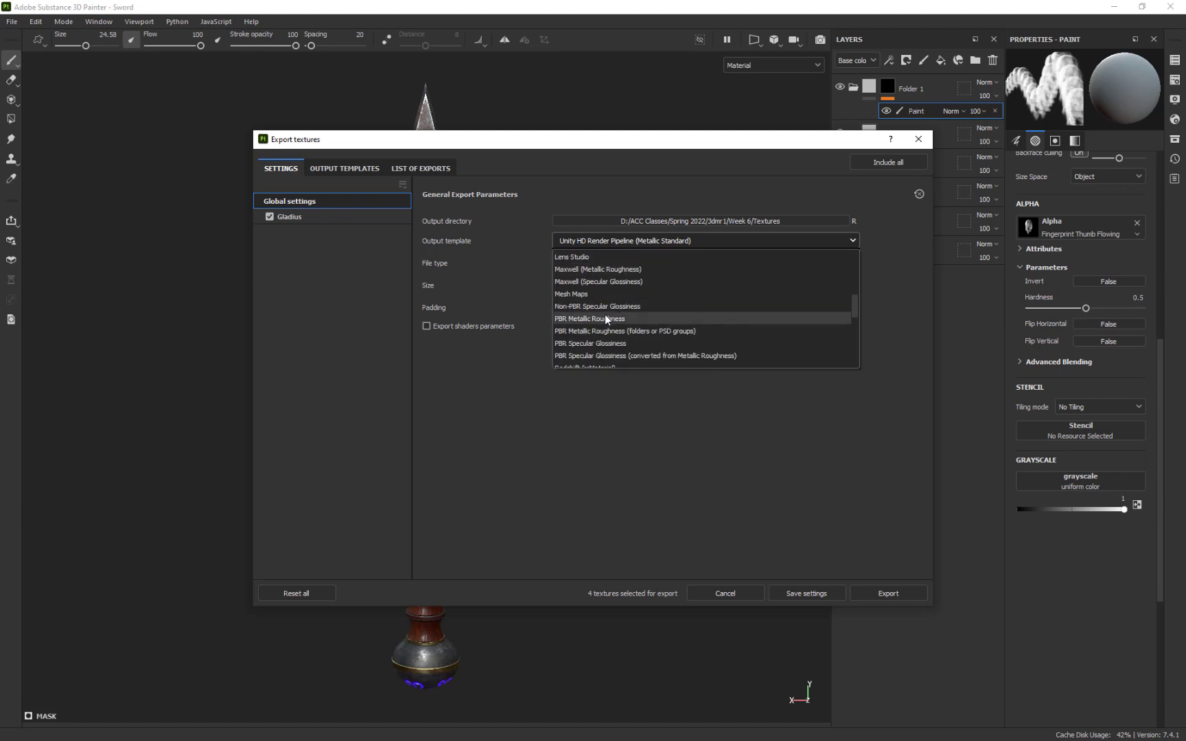
scroll(605, 314, "up", 1)
scroll(622, 328, "down", 3)
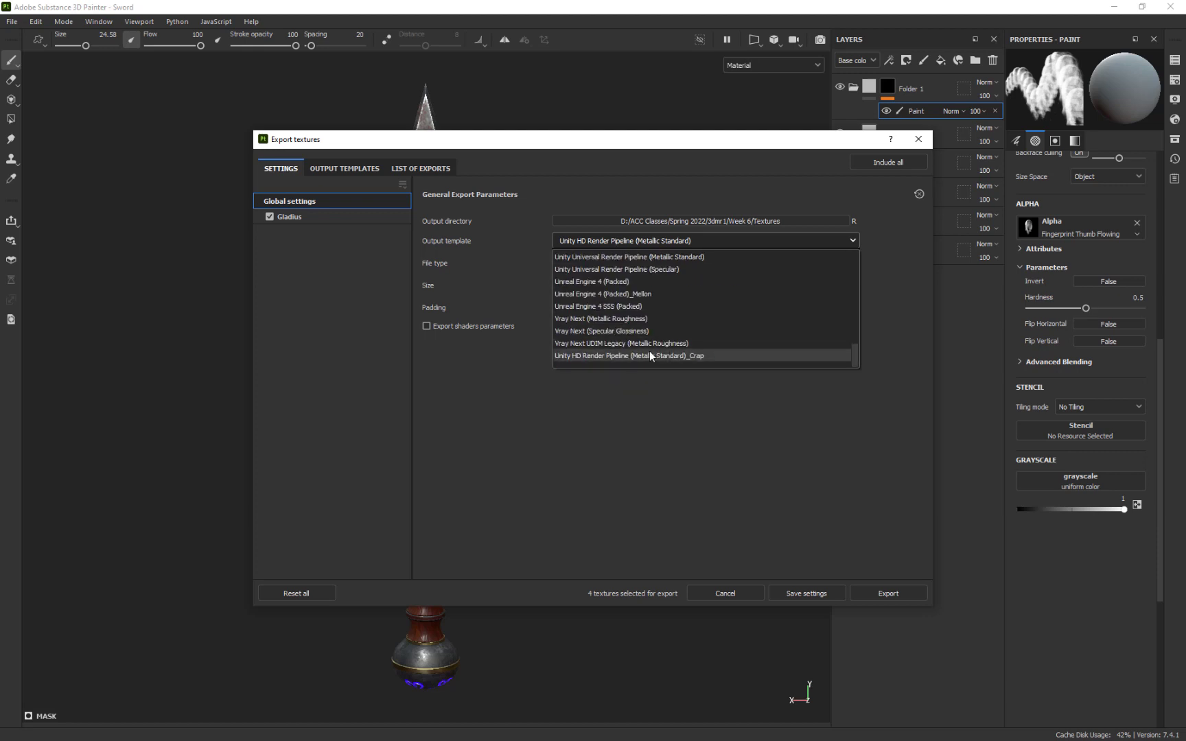
left_click(697, 356)
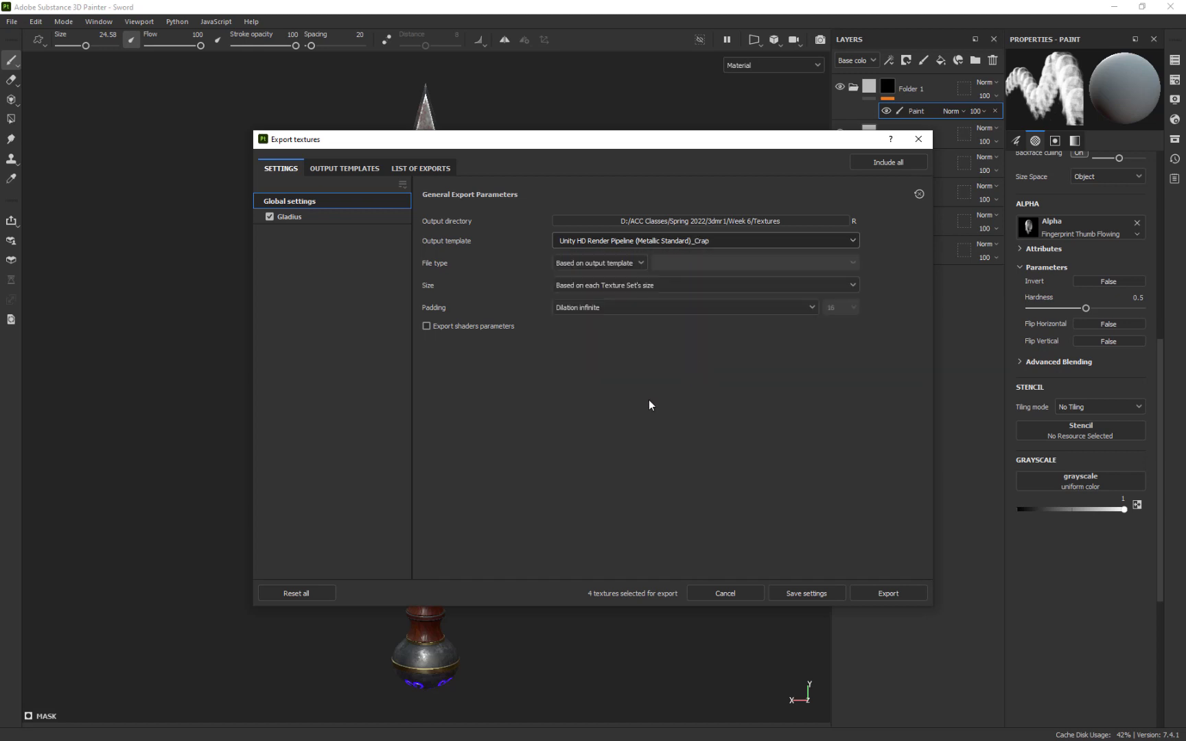
left_click(319, 220)
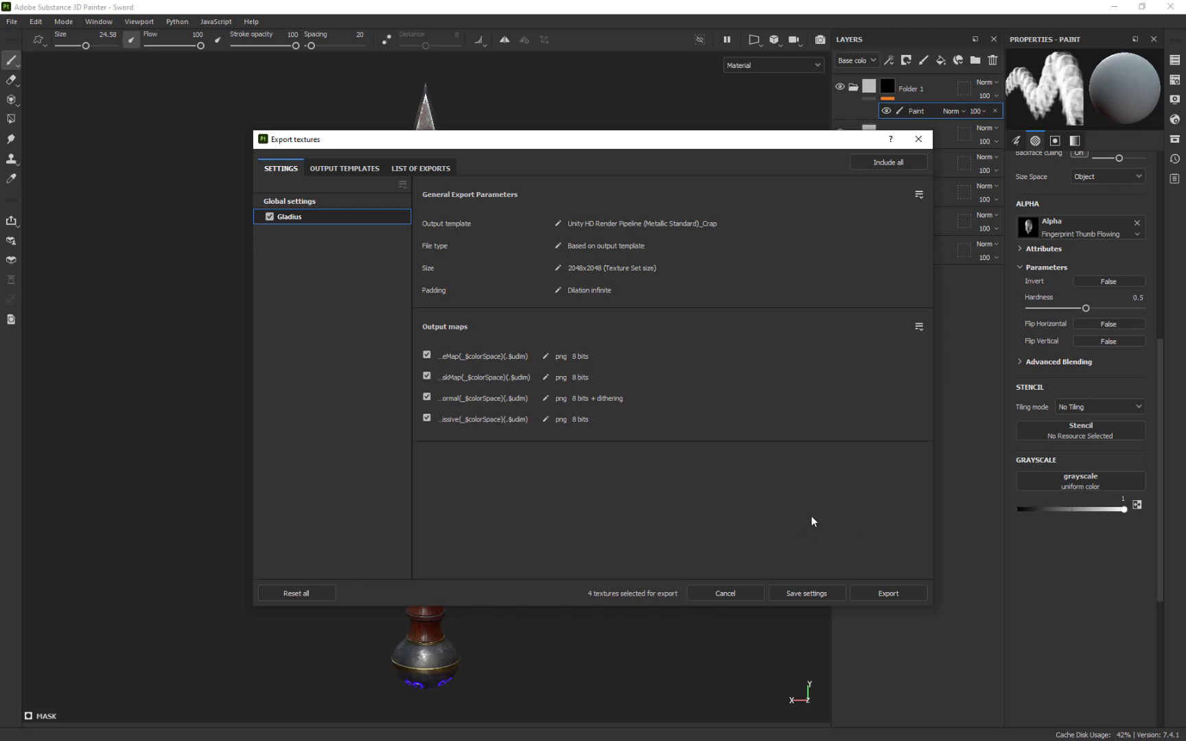
left_click(313, 200)
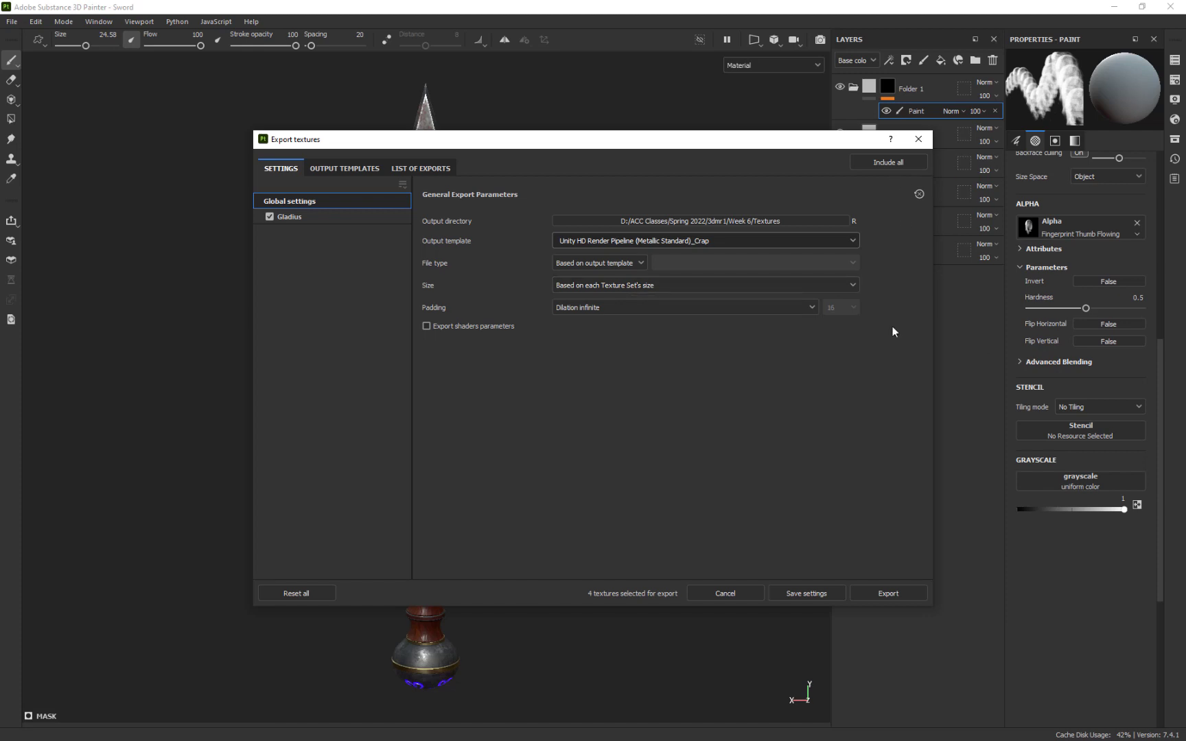
left_click(805, 595)
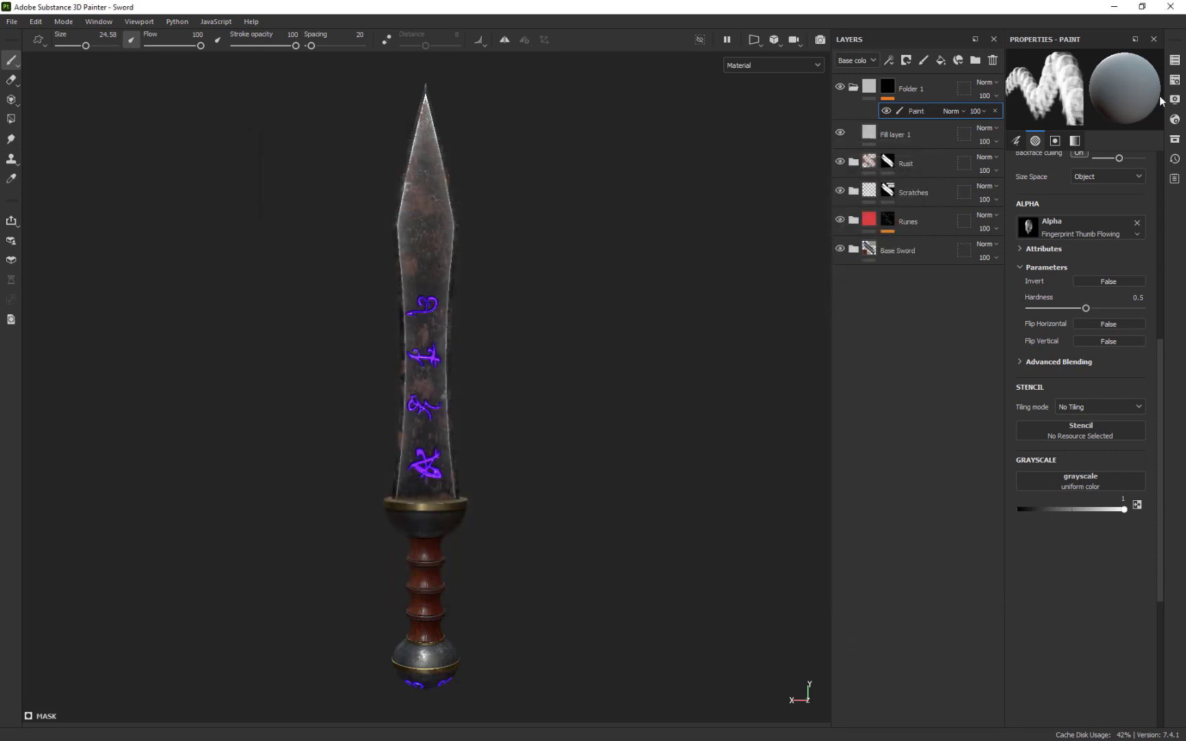
- Check the Gladius texture set's size in the texture set settings, and close the settings
left_click(1174, 60)
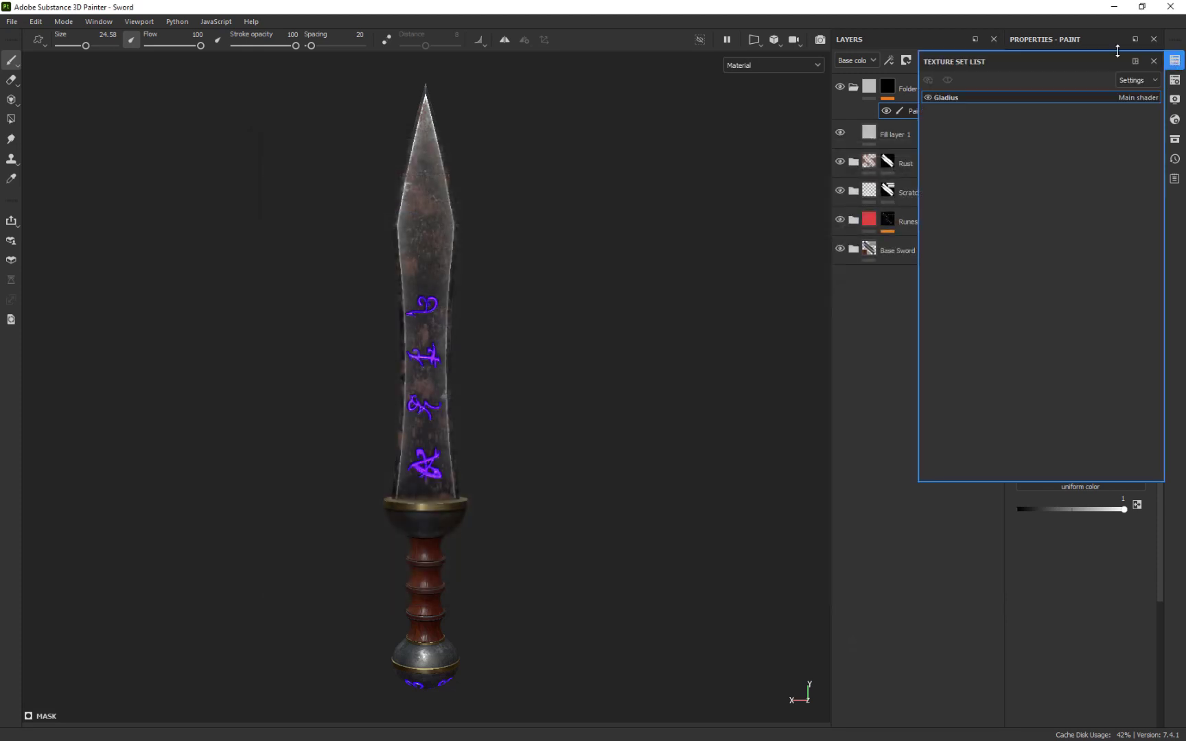
left_click(1174, 60)
left_click(1174, 80)
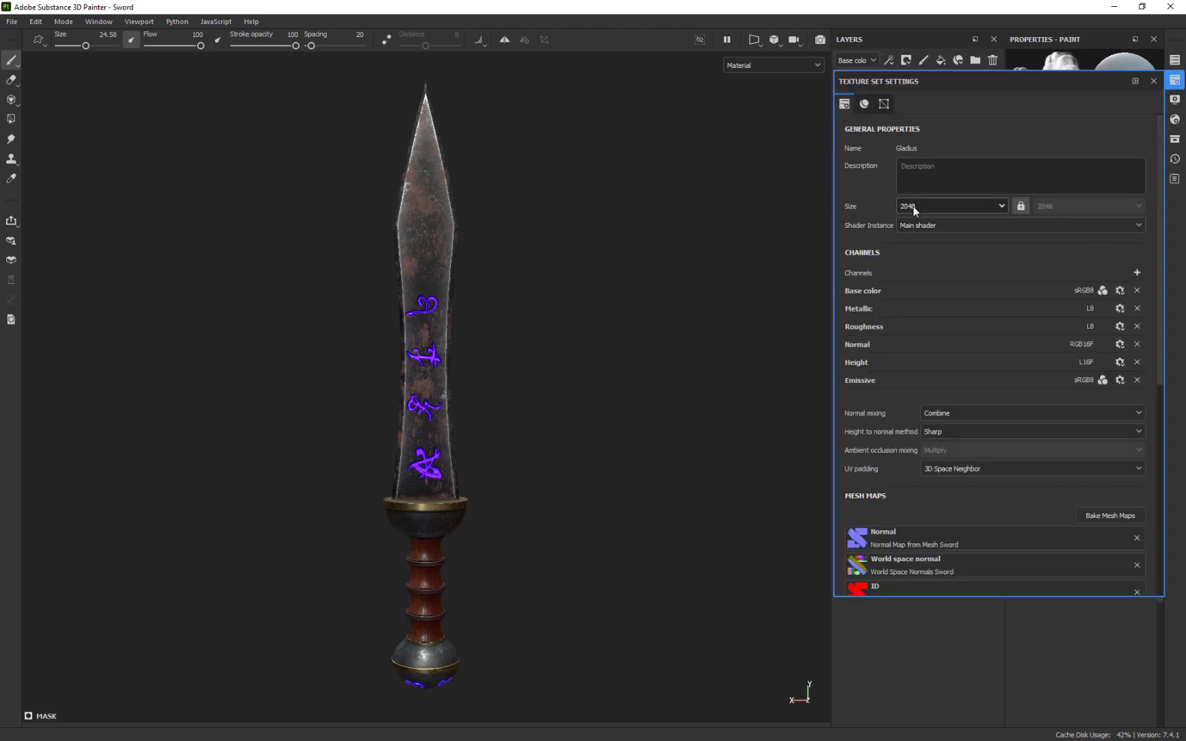
left_click(1153, 82)
- Reopen the texture export settings, export the Gladius textures with the saved settings, and close the export window
key("ctrl+shift+e")
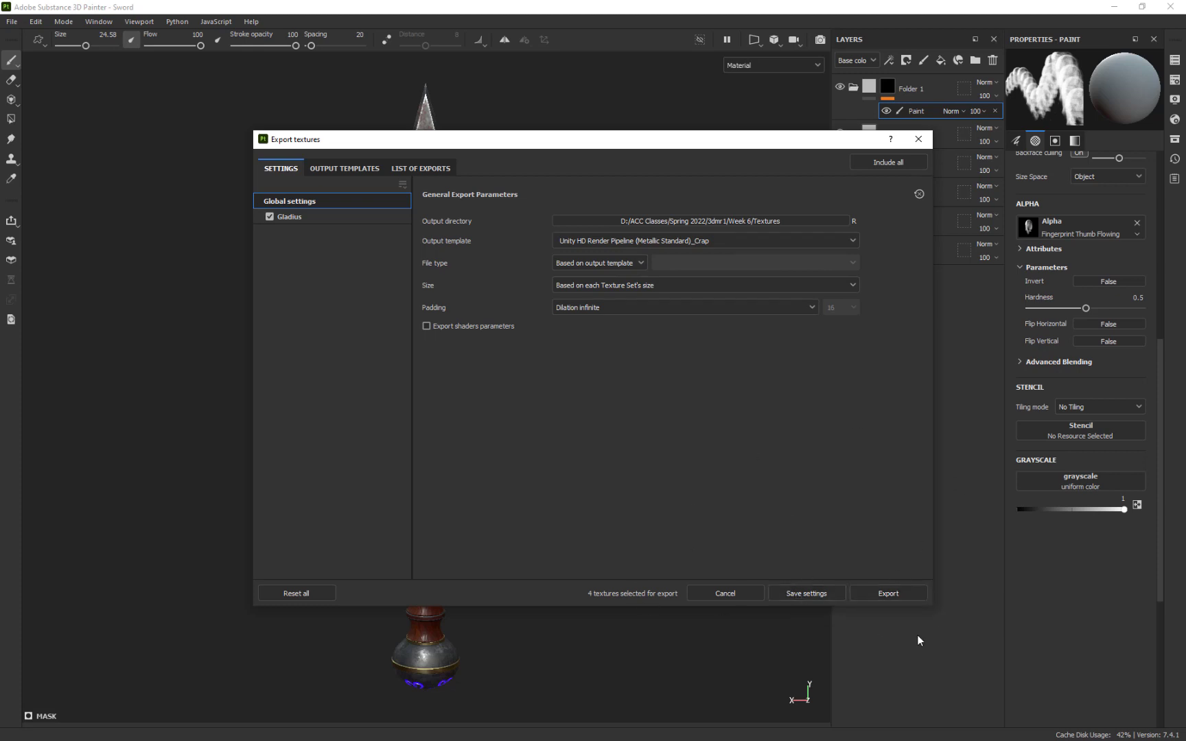
left_click(895, 592)
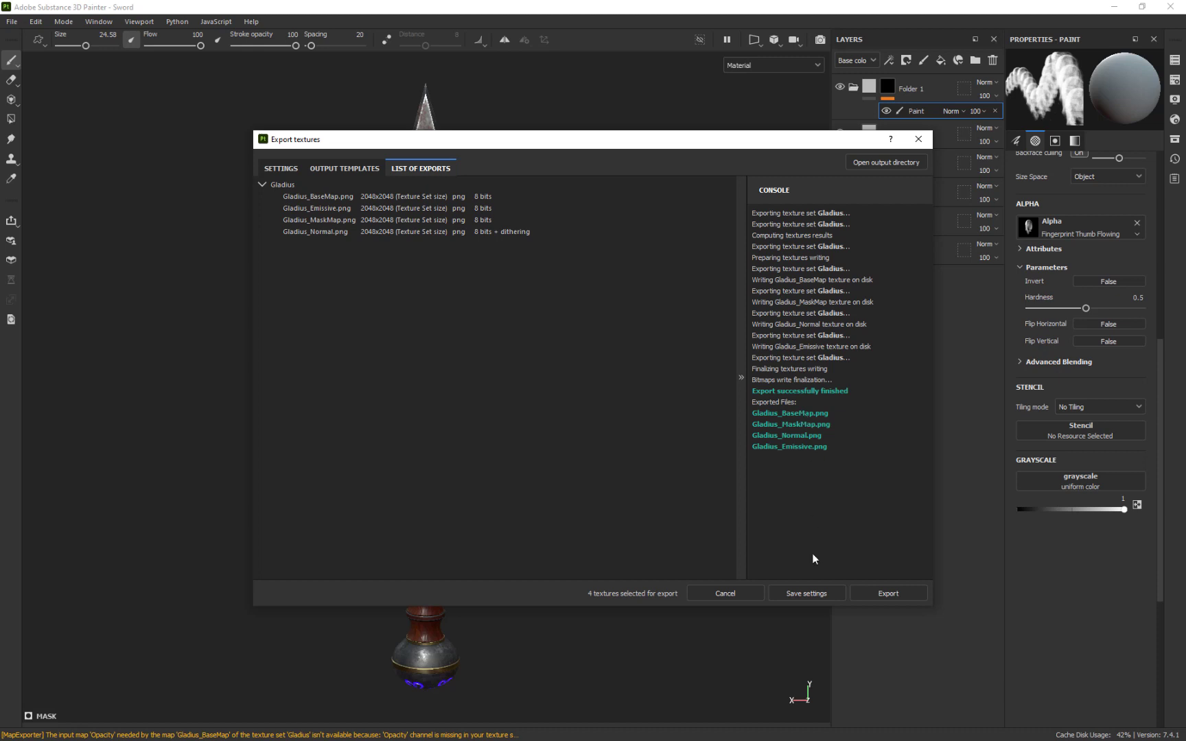
left_click(919, 138)
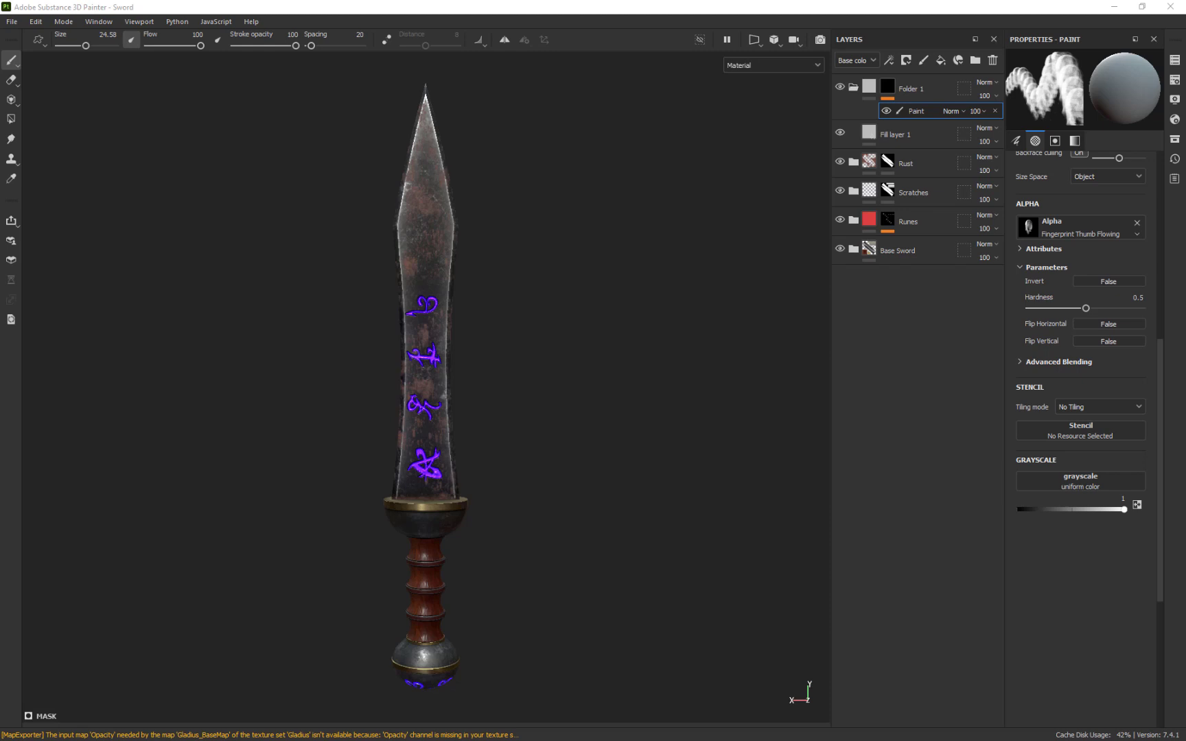
- Switch to the Week 6 Textures folder in File Explorer, maximize it, and show the exported maps as extra large icons
mouse_move(1185, 422)
left_mouse_down()
mouse_move(834, 529)
mouse_move(612, 86)
left_mouse_up()
left_click(848, 583)
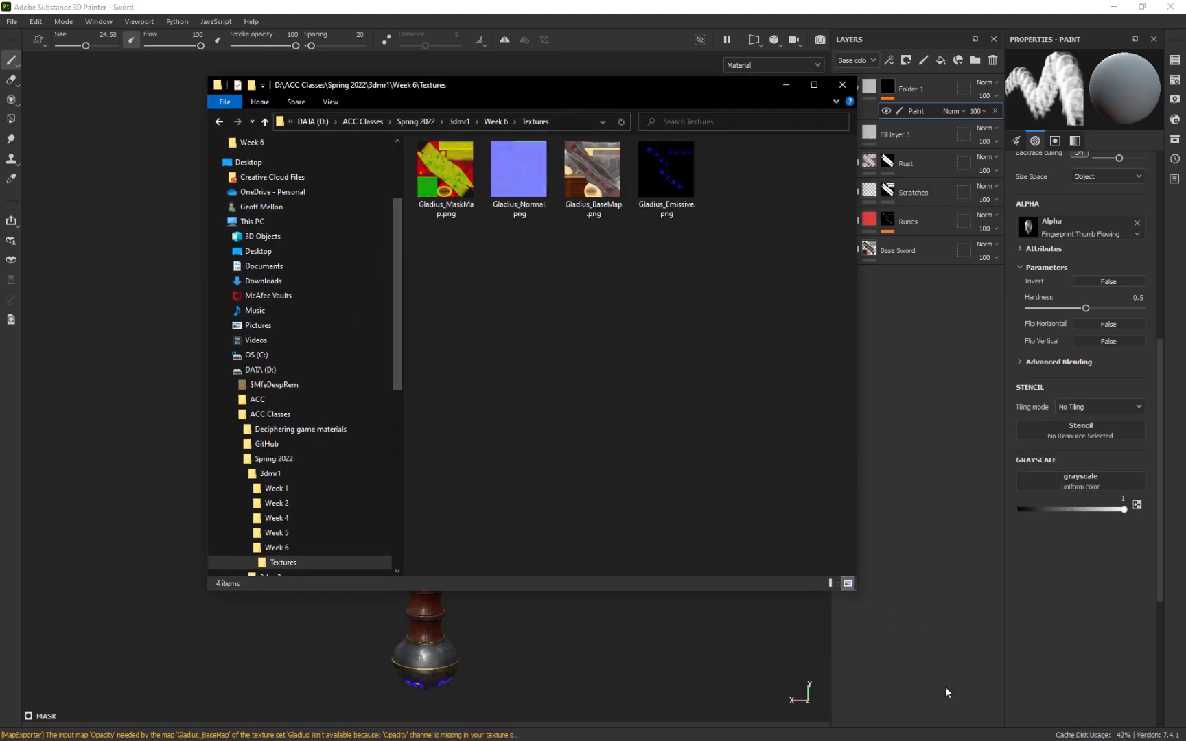
left_click(814, 85)
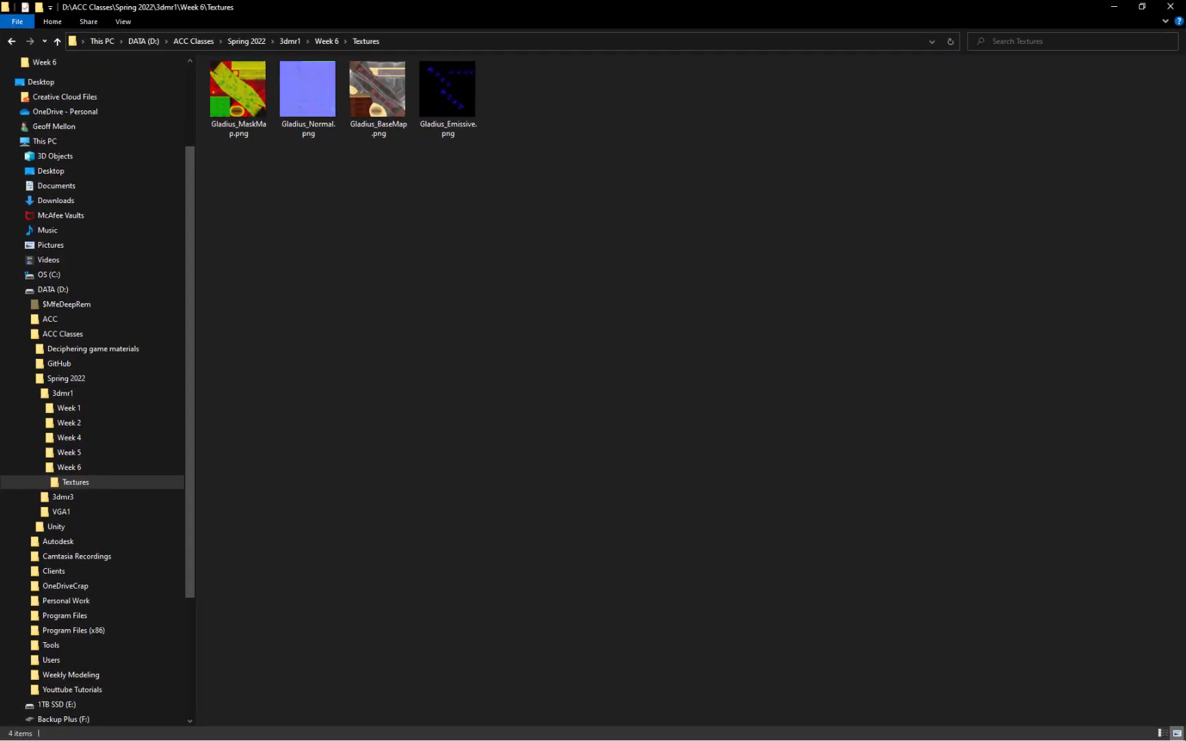
right_click(847, 286)
mouse_move(951, 296)
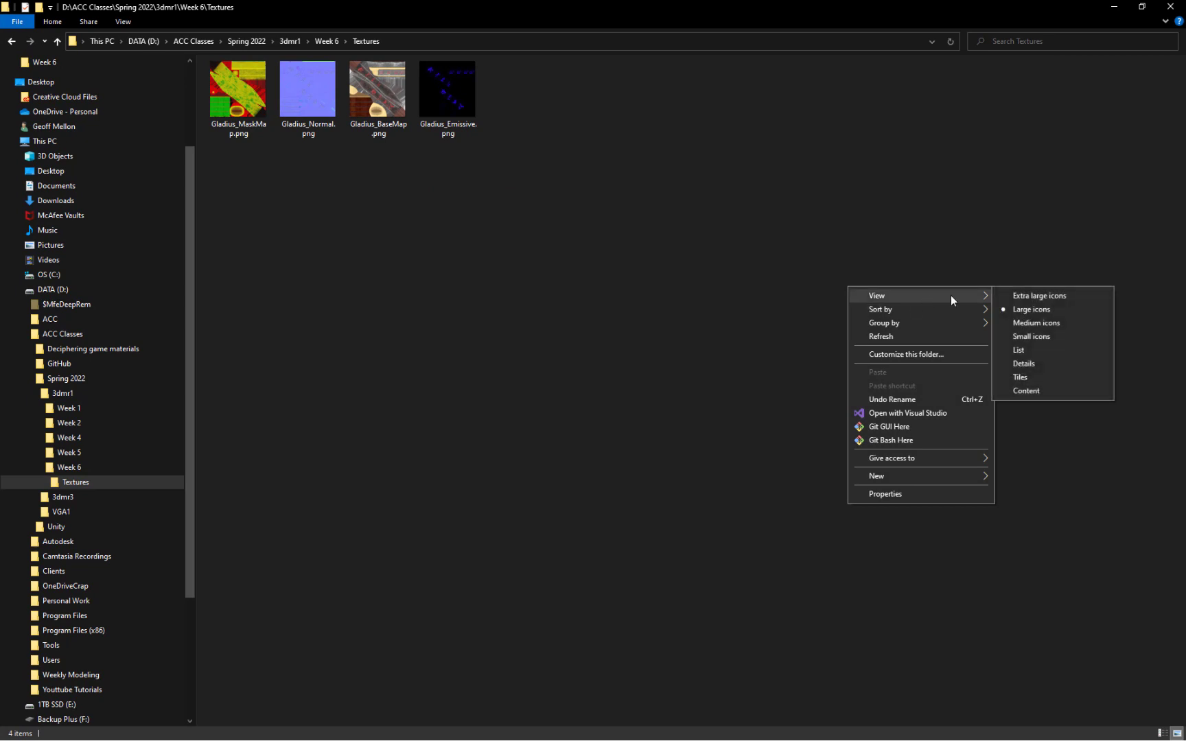
left_click(1047, 300)
left_click(283, 124)
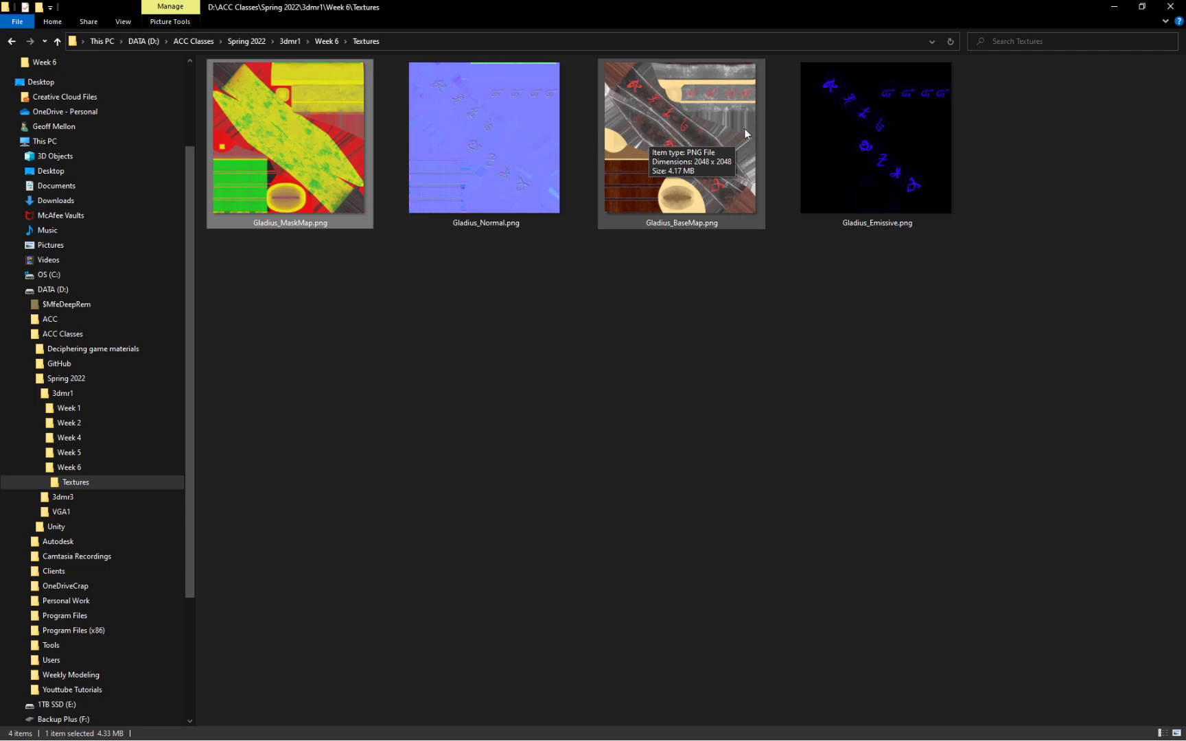
- Open Gladius_BaseMap.png full size, inspect the blade details up close, and close the image and the folder window
double_click(686, 204)
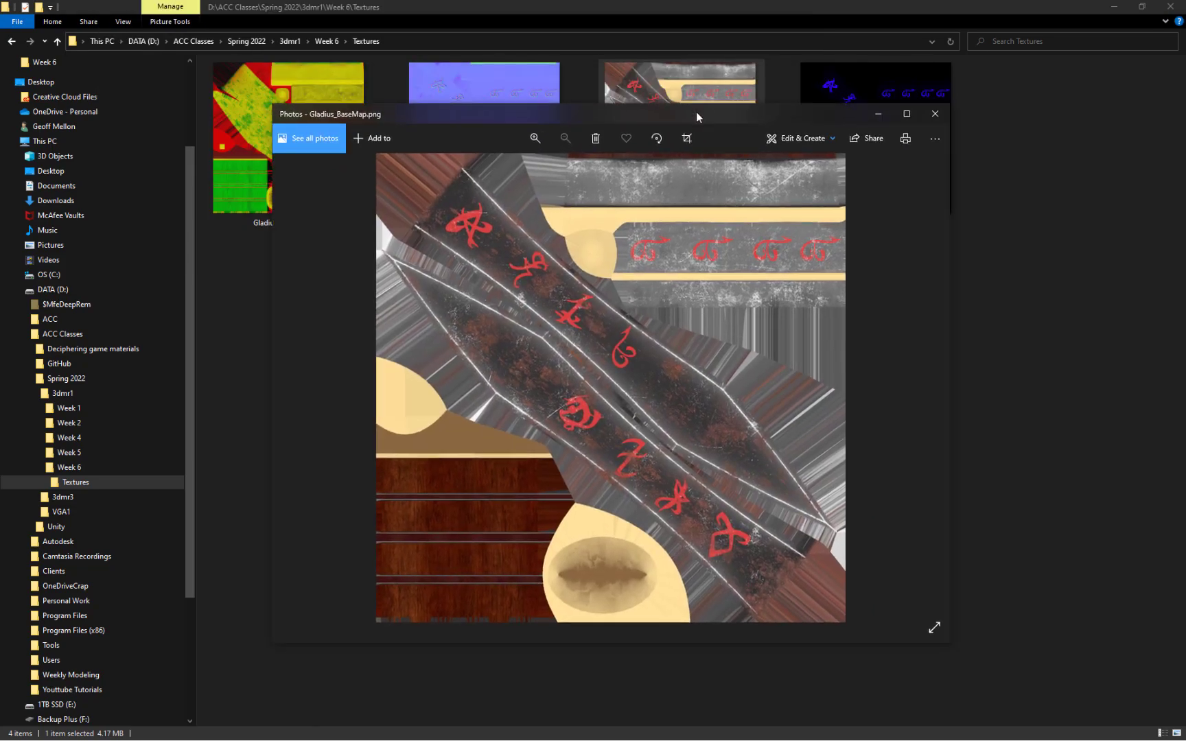
left_click(916, 114)
scroll(744, 307, "up", 10)
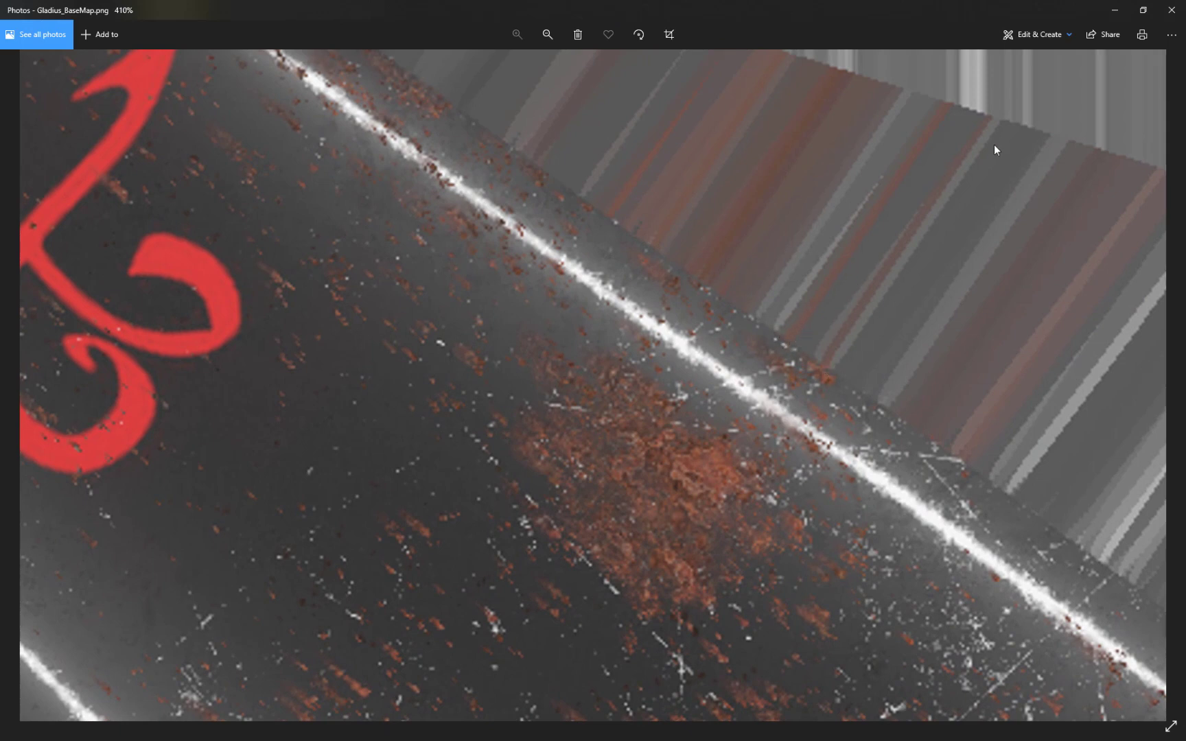
scroll(934, 230, "down", 10)
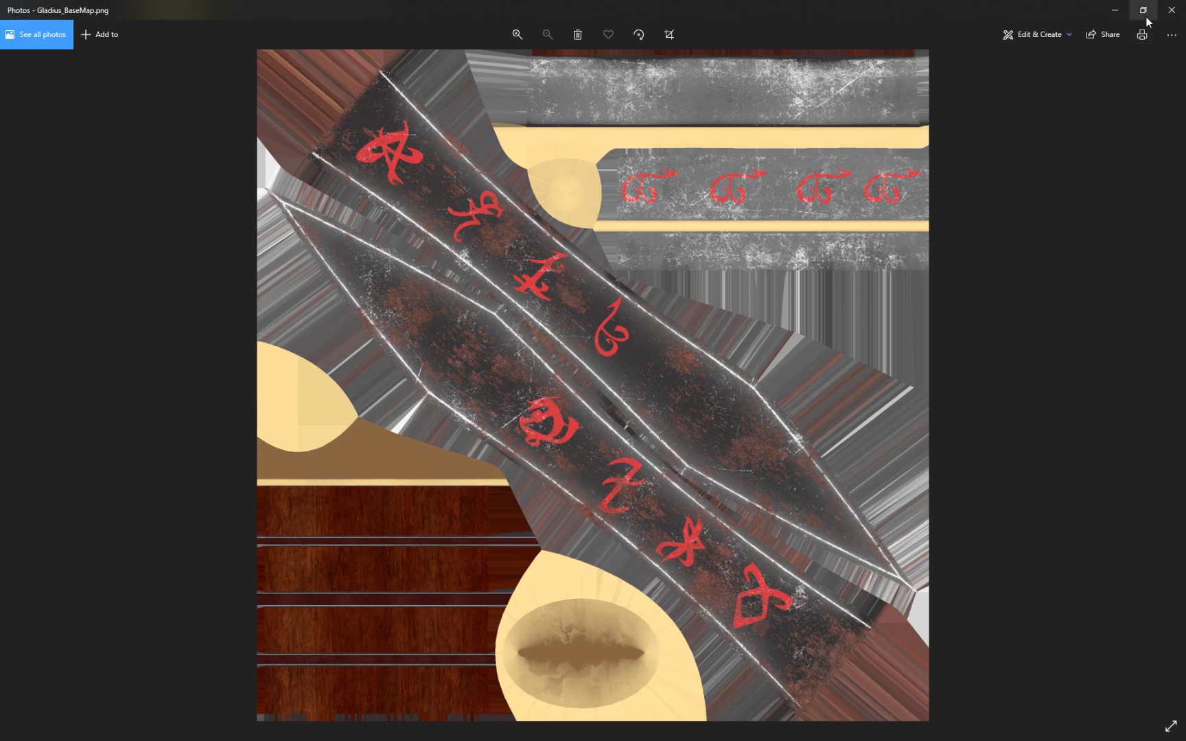
left_click(1172, 9)
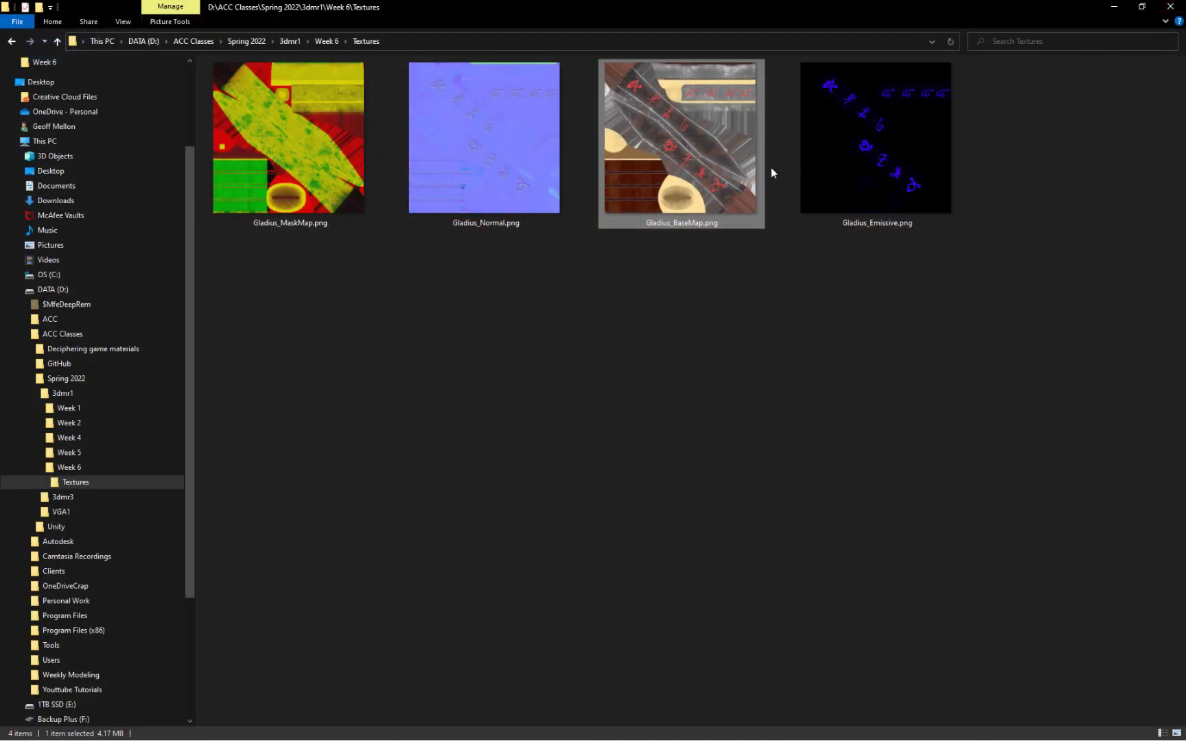
left_click(1170, 8)
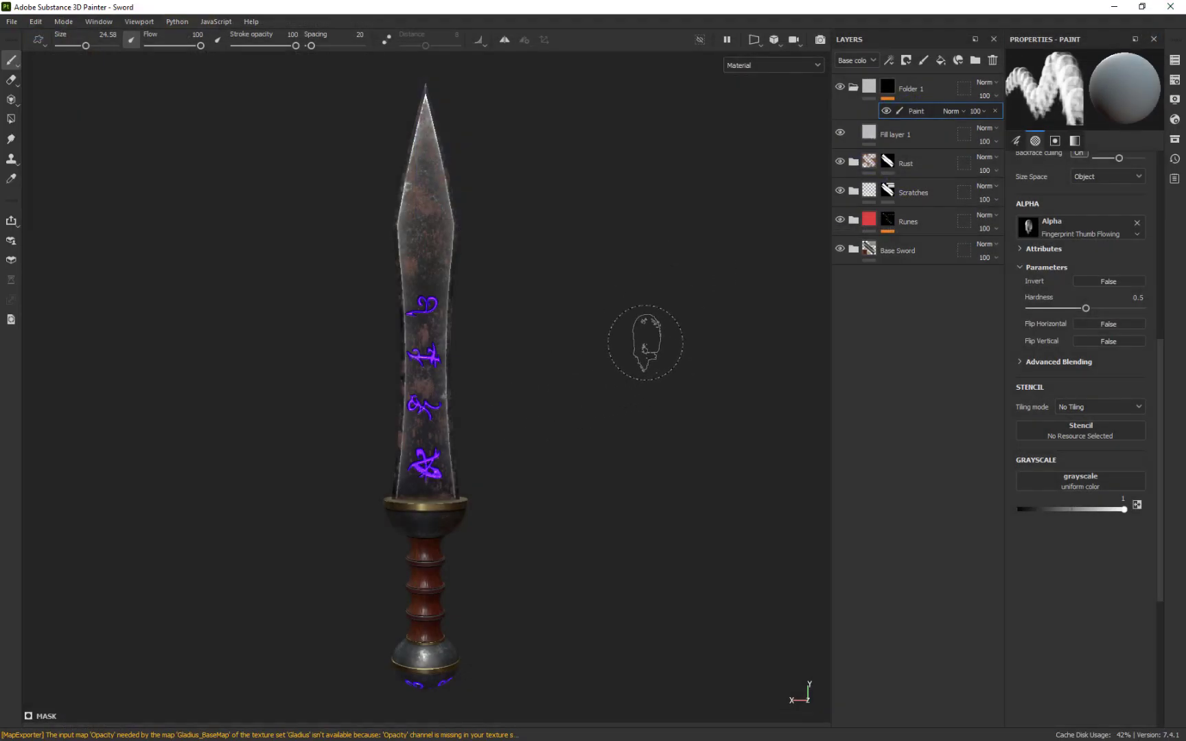